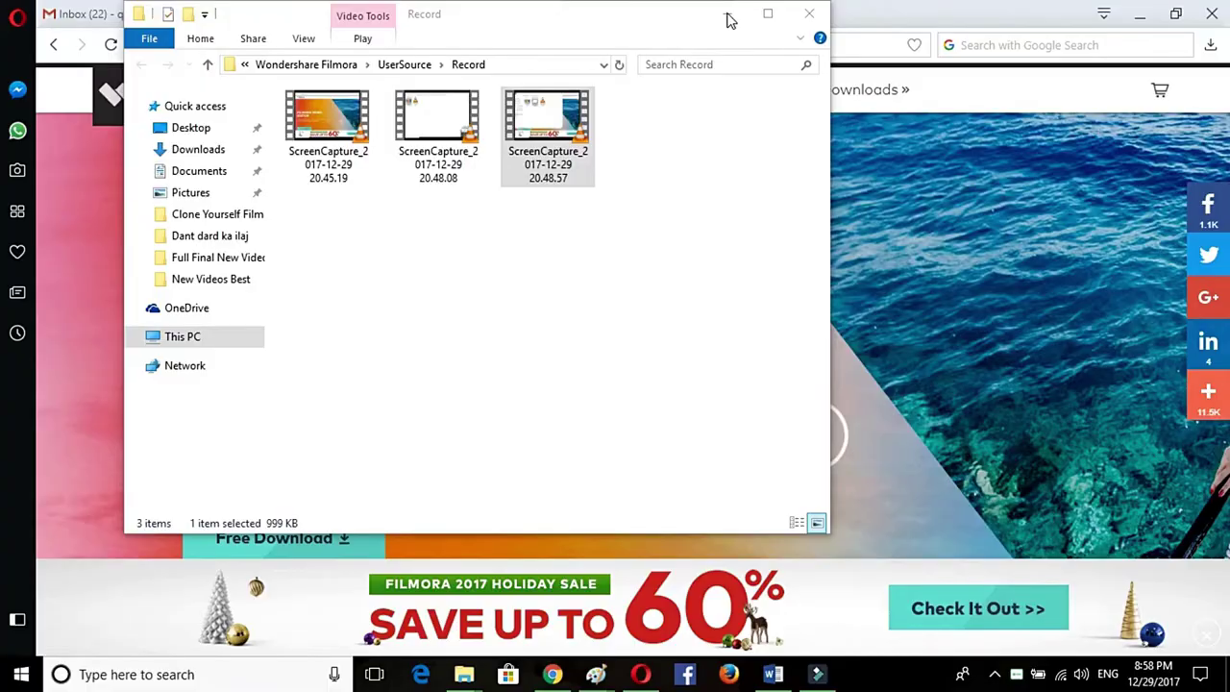
# Hide the folder window and load the Filmora home page at filmora.wondershare.net in Opera.
pyautogui.click(728, 19)
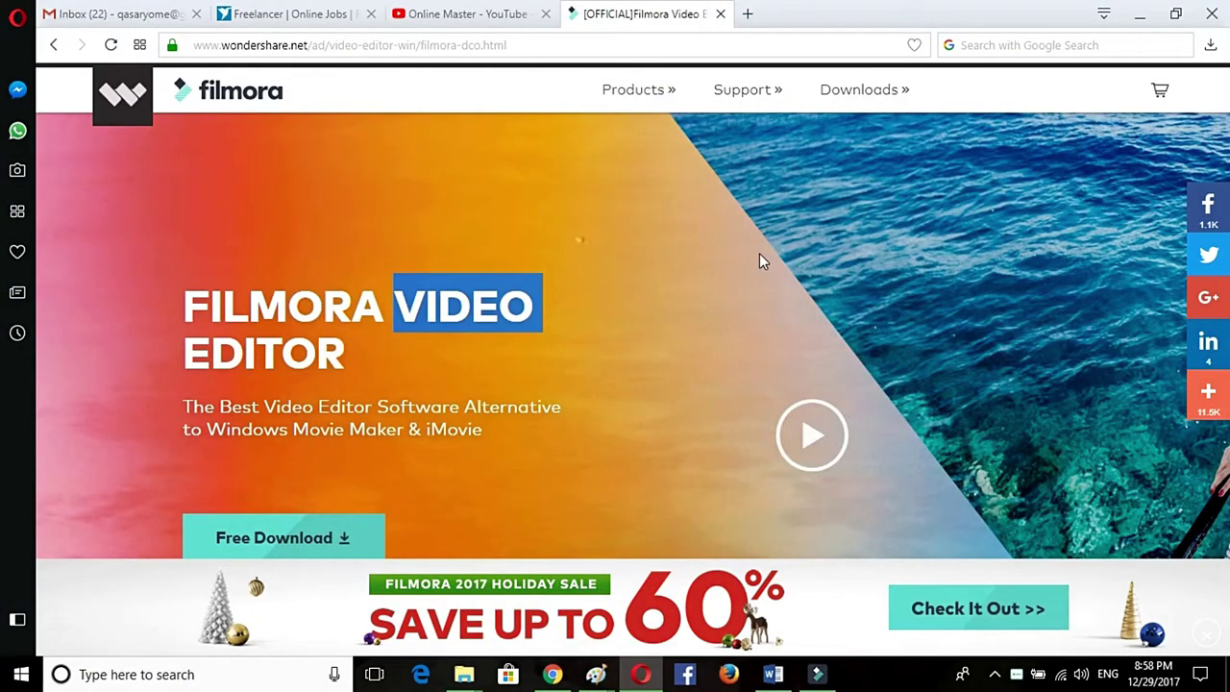
pyautogui.click(637, 327)
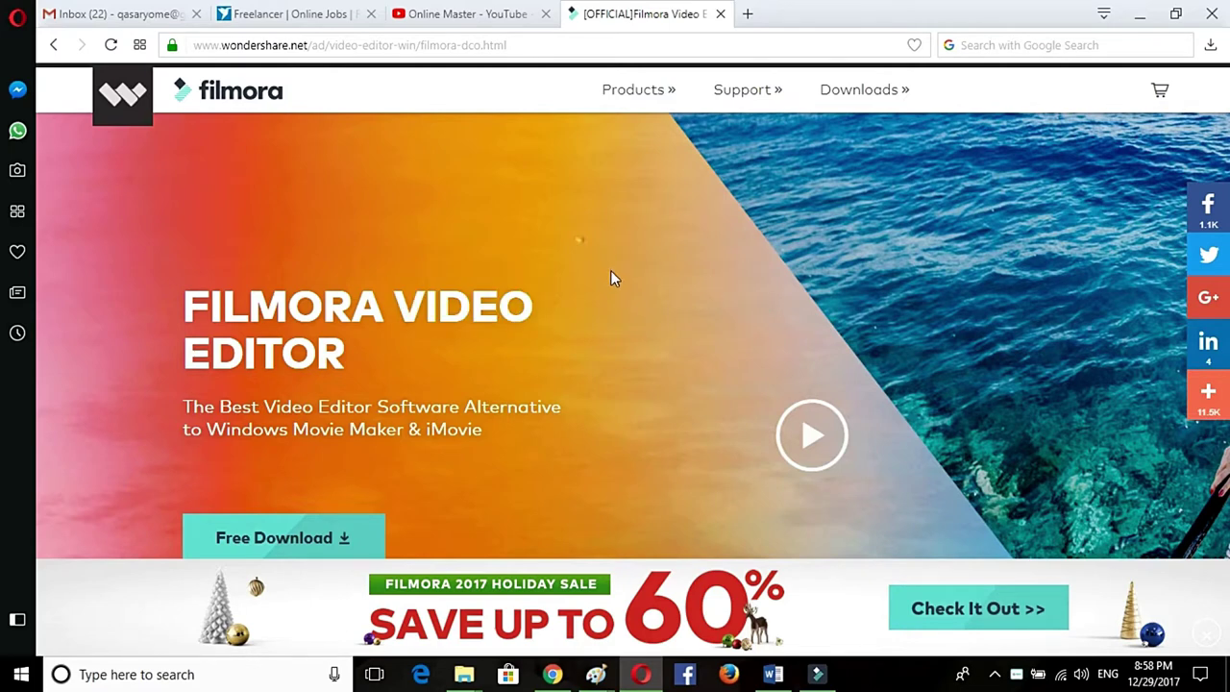
pyautogui.click(338, 48)
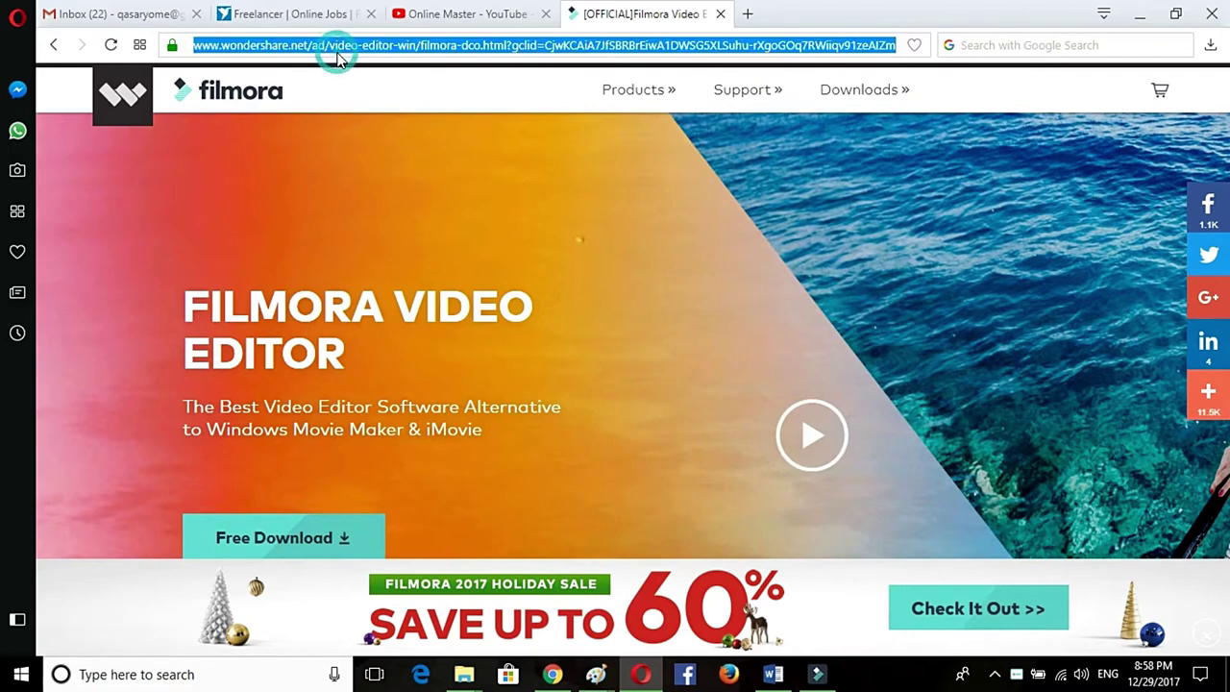
pyautogui.click(226, 101)
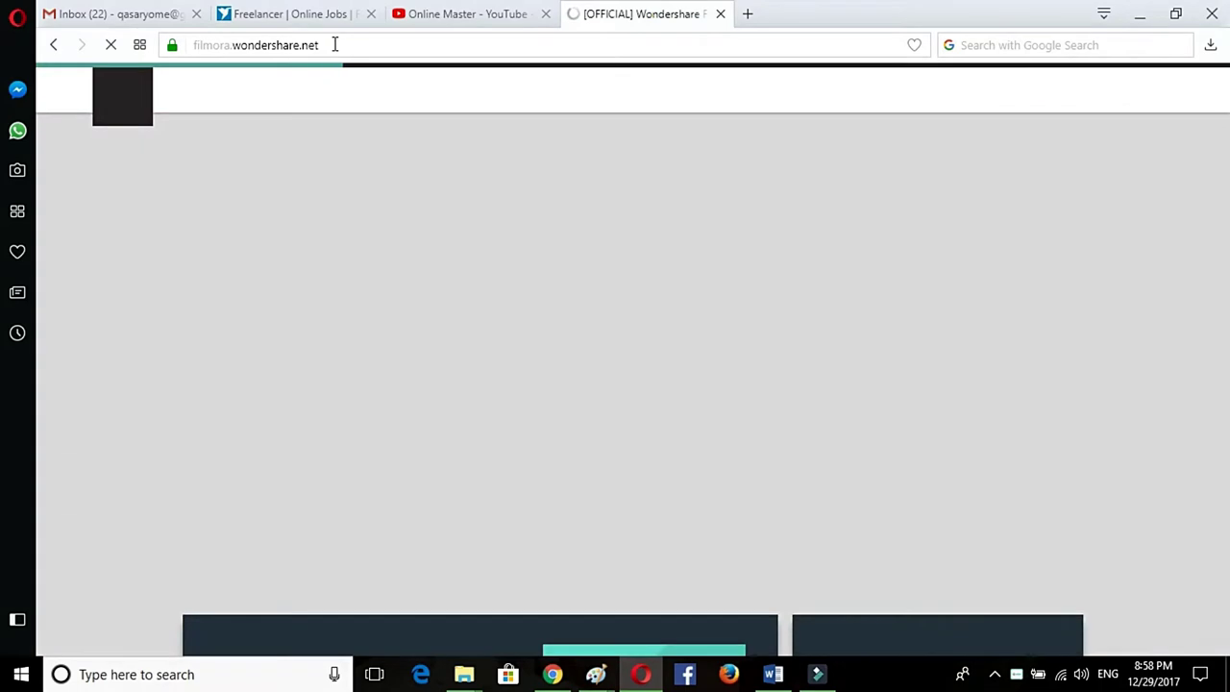
pyautogui.click(334, 44)
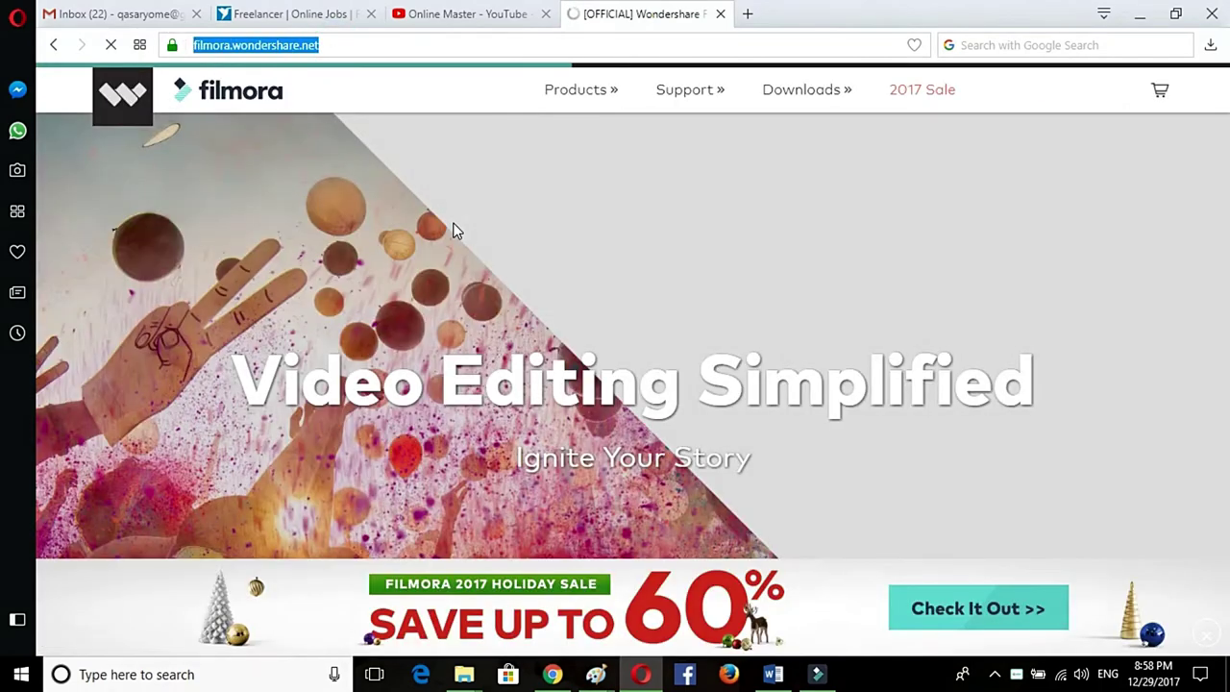
# Scroll to the Filmora and FilmoraGo product cards, then bring up the Filmora video editor.
pyautogui.scroll(-4, 395, 270)
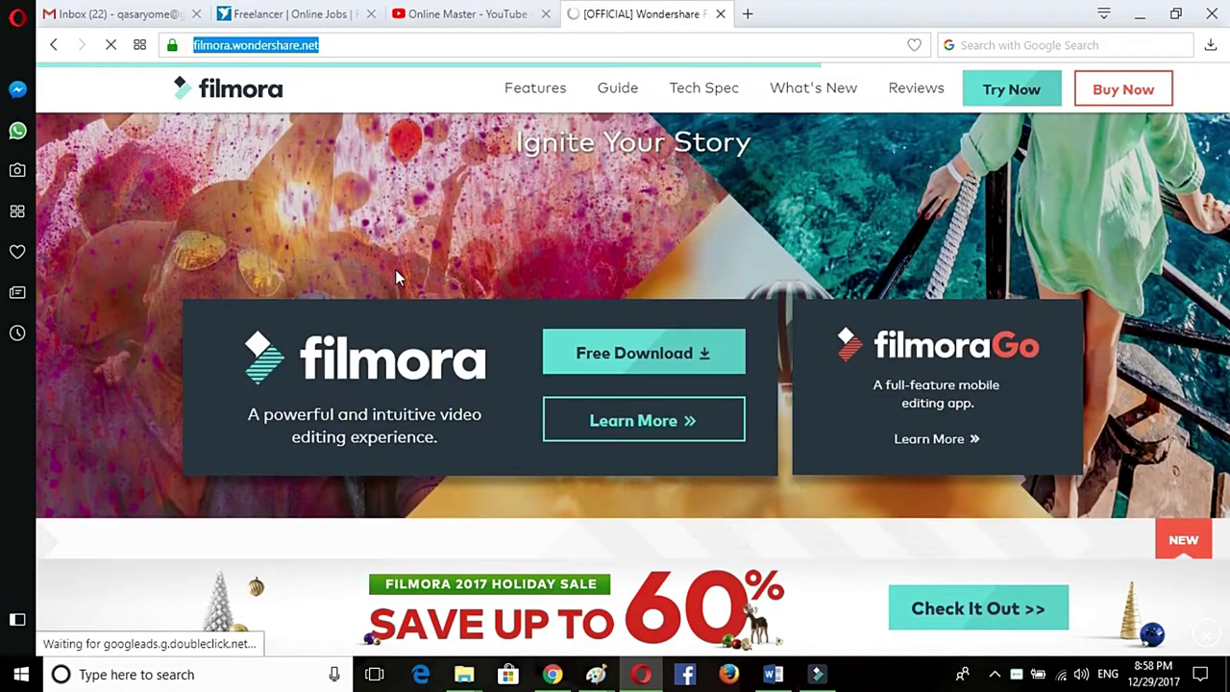
pyautogui.scroll(-2, 601, 256)
pyautogui.scroll(2, 602, 257)
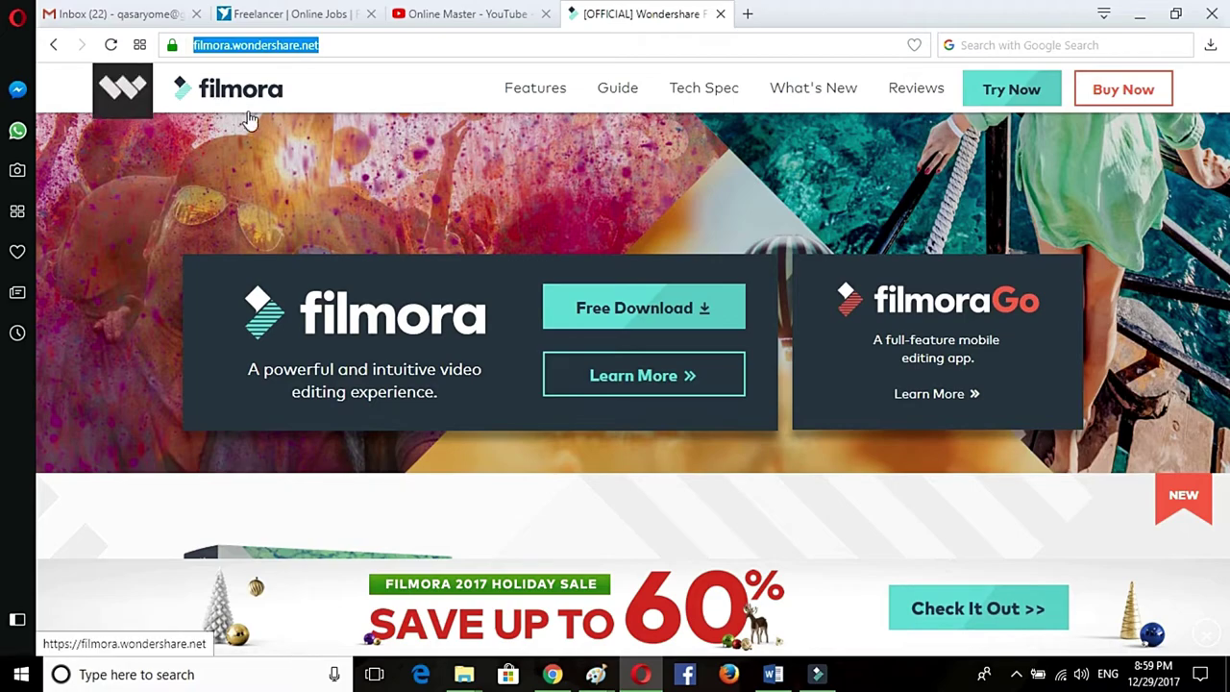
pyautogui.click(818, 674)
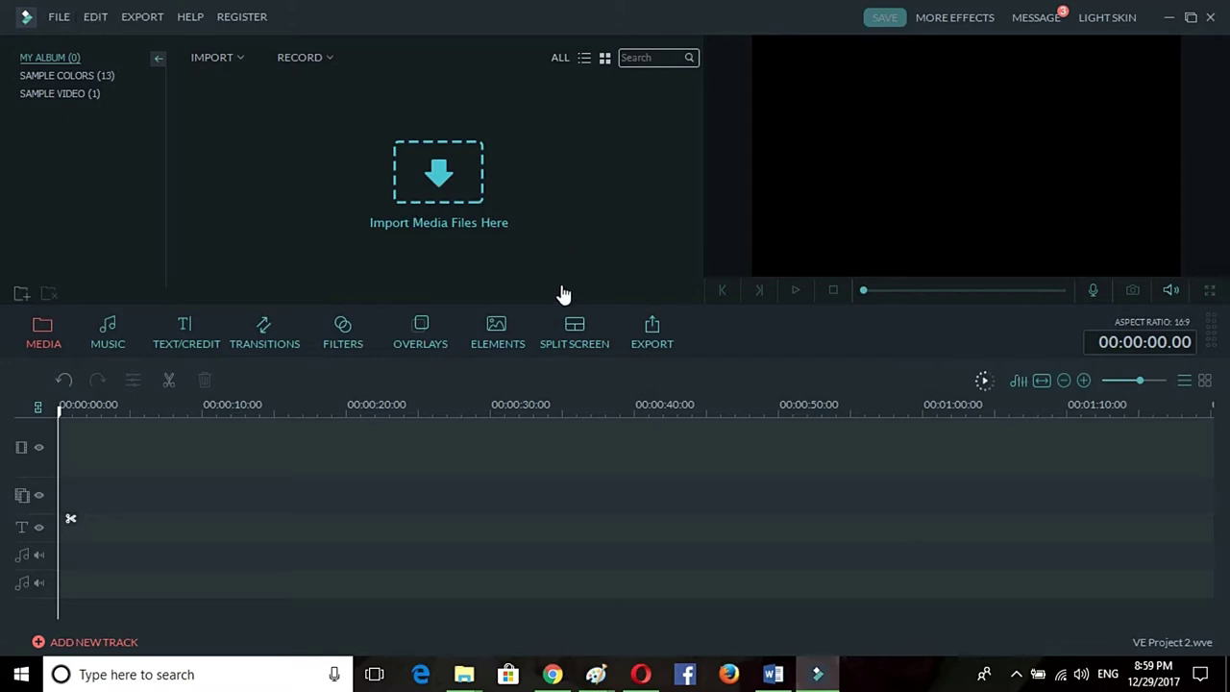
# Import Empty Clip, Right Clip, Left Clip and Middle Clip into the media library.
pyautogui.click(434, 175)
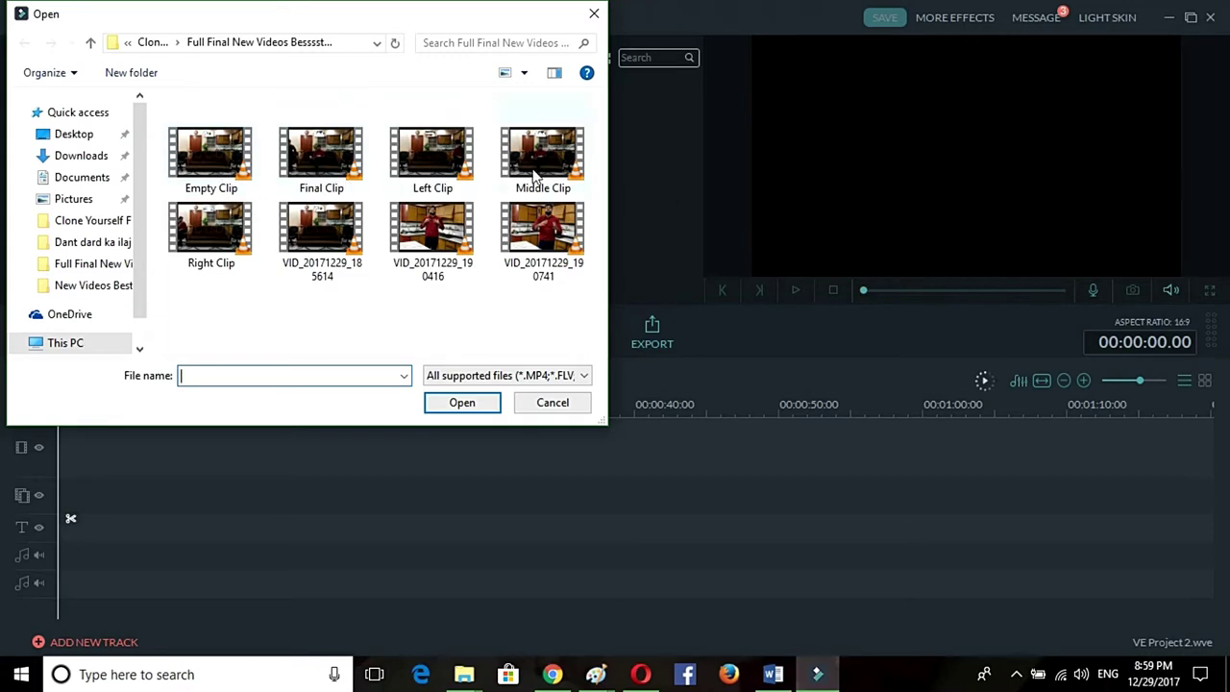
pyautogui.click(210, 169)
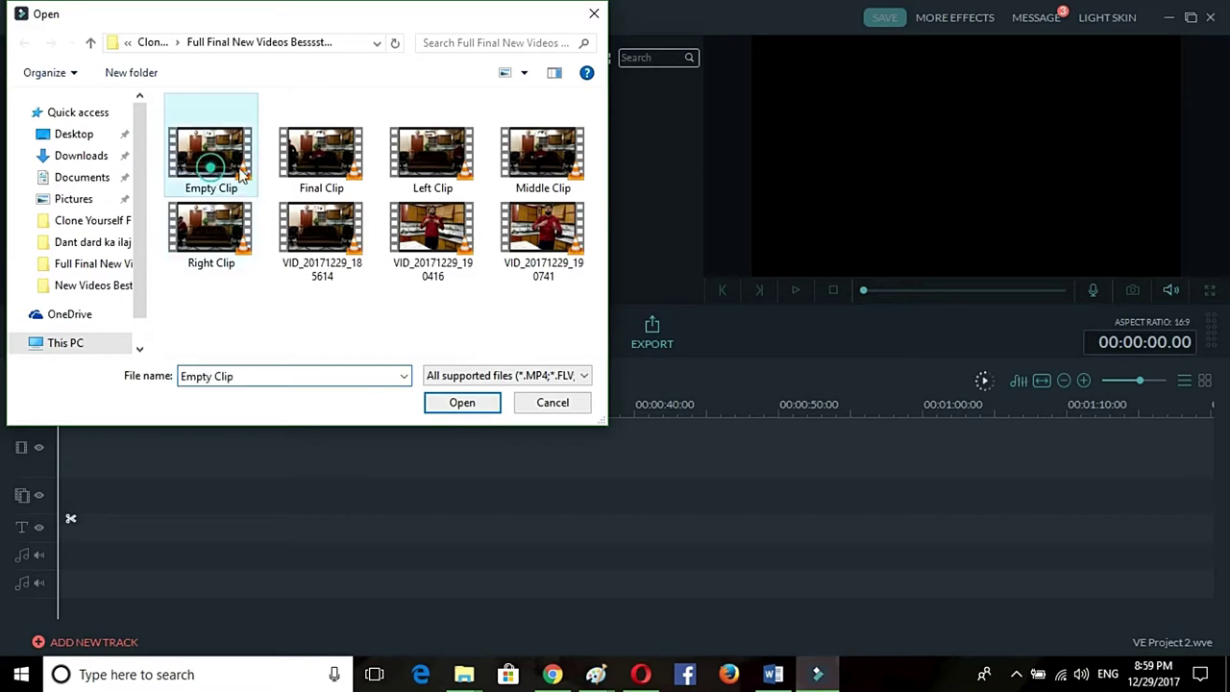
pyautogui.keyDown('ctrl'); pyautogui.click(227, 246); pyautogui.keyUp('ctrl')
pyautogui.keyDown('ctrl'); pyautogui.click(409, 171); pyautogui.keyUp('ctrl')
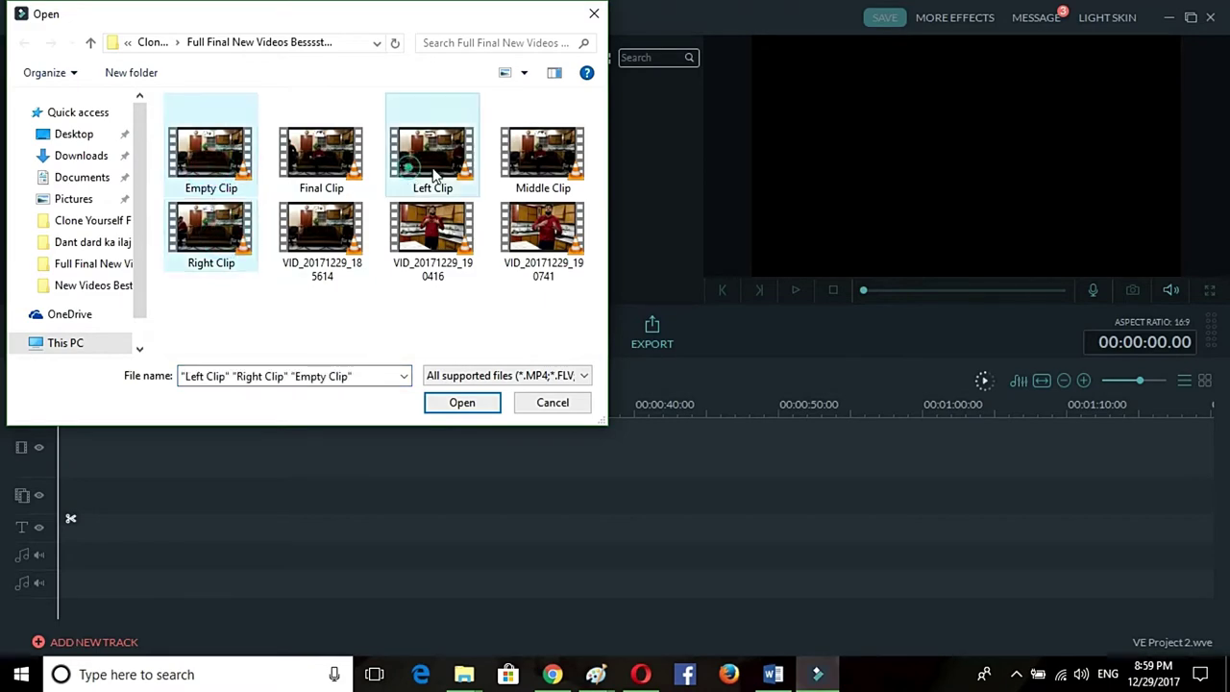
pyautogui.keyDown('ctrl'); pyautogui.click(571, 174); pyautogui.keyUp('ctrl')
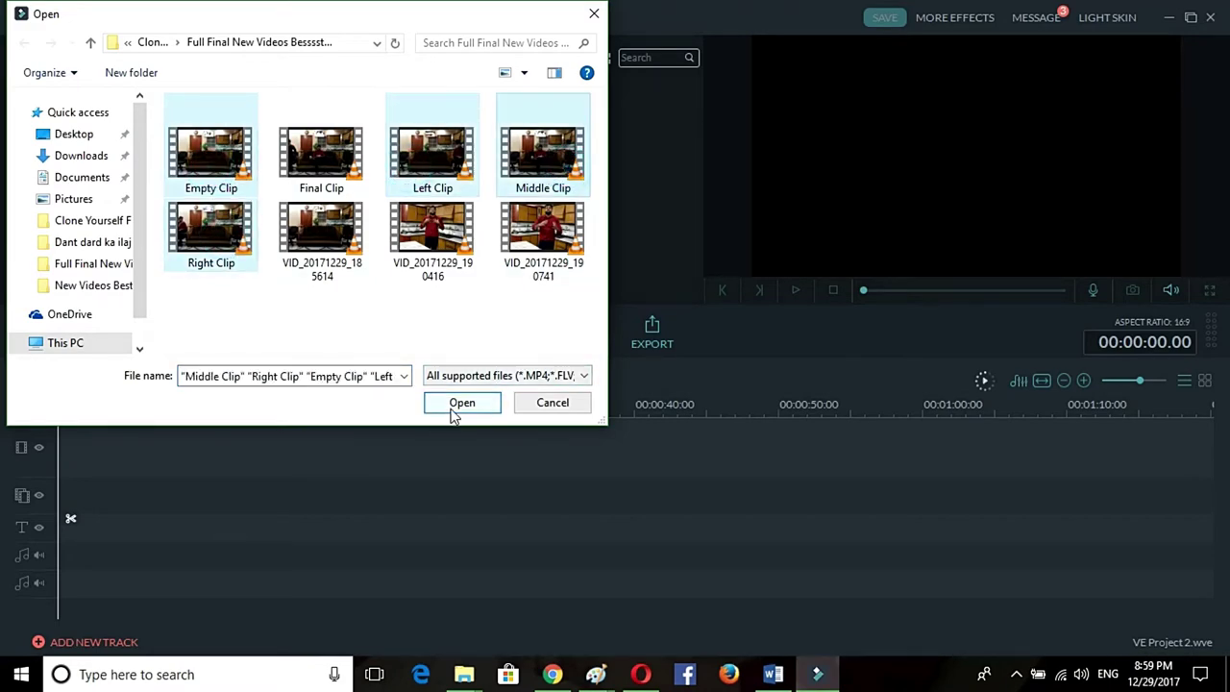
pyautogui.click(457, 408)
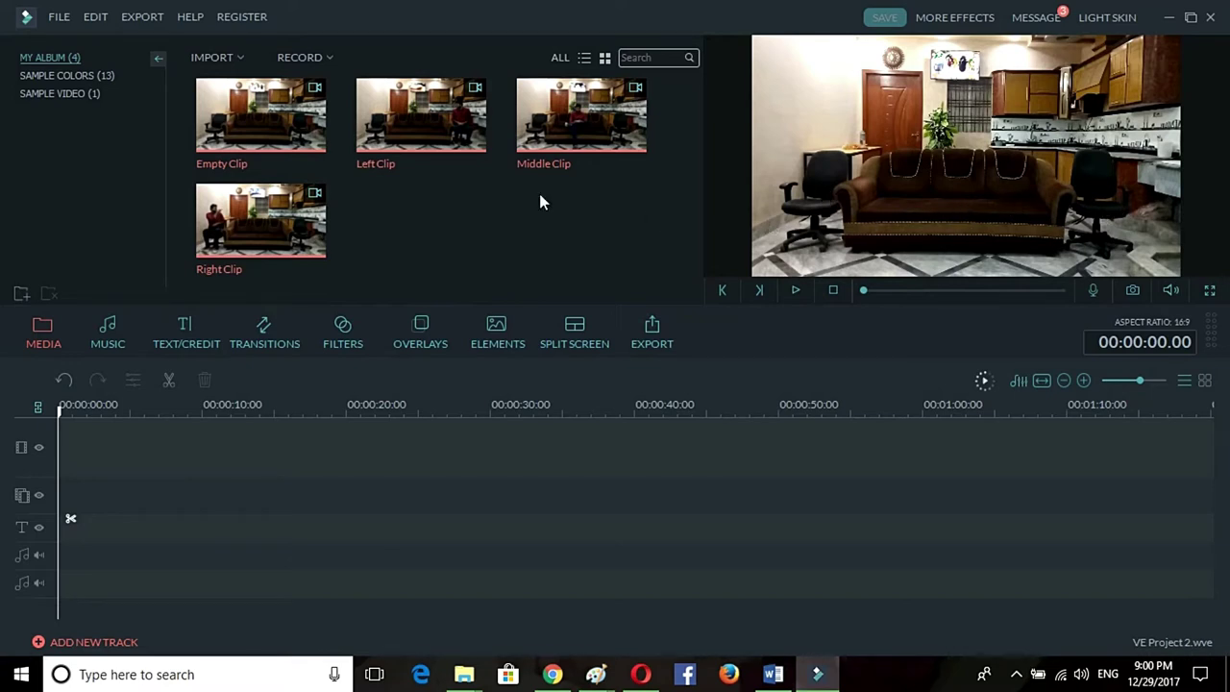
pyautogui.doubleClick(260, 220)
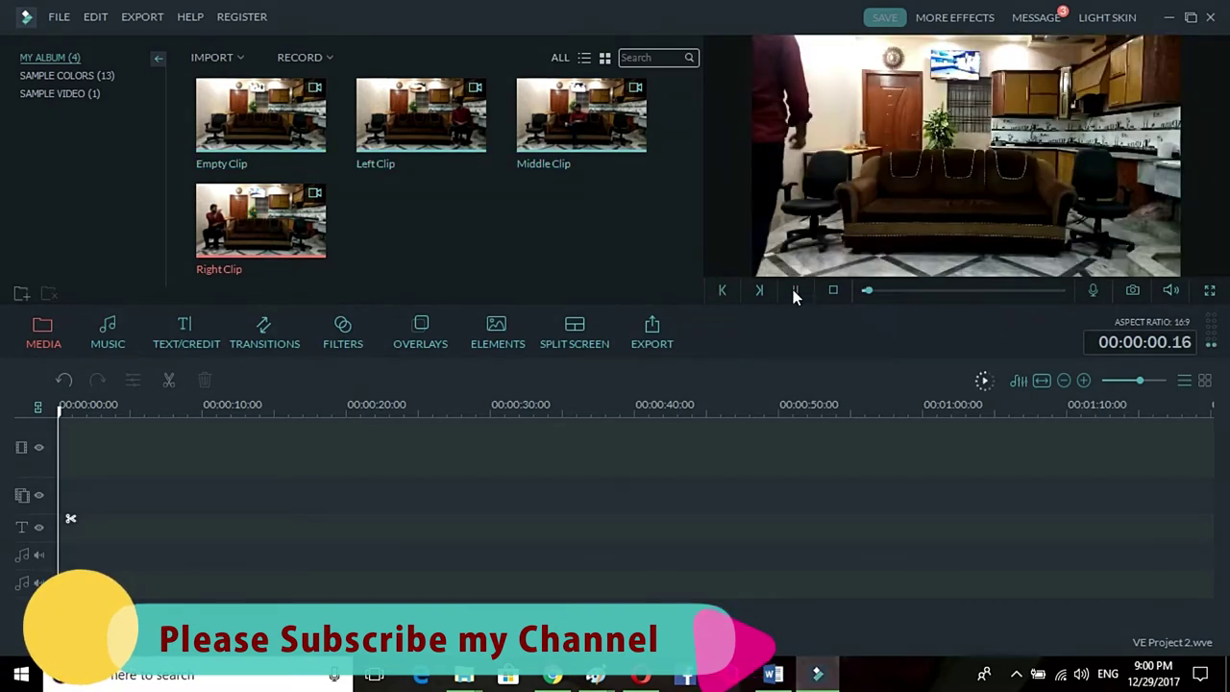
pyautogui.click(795, 289)
pyautogui.click(798, 290)
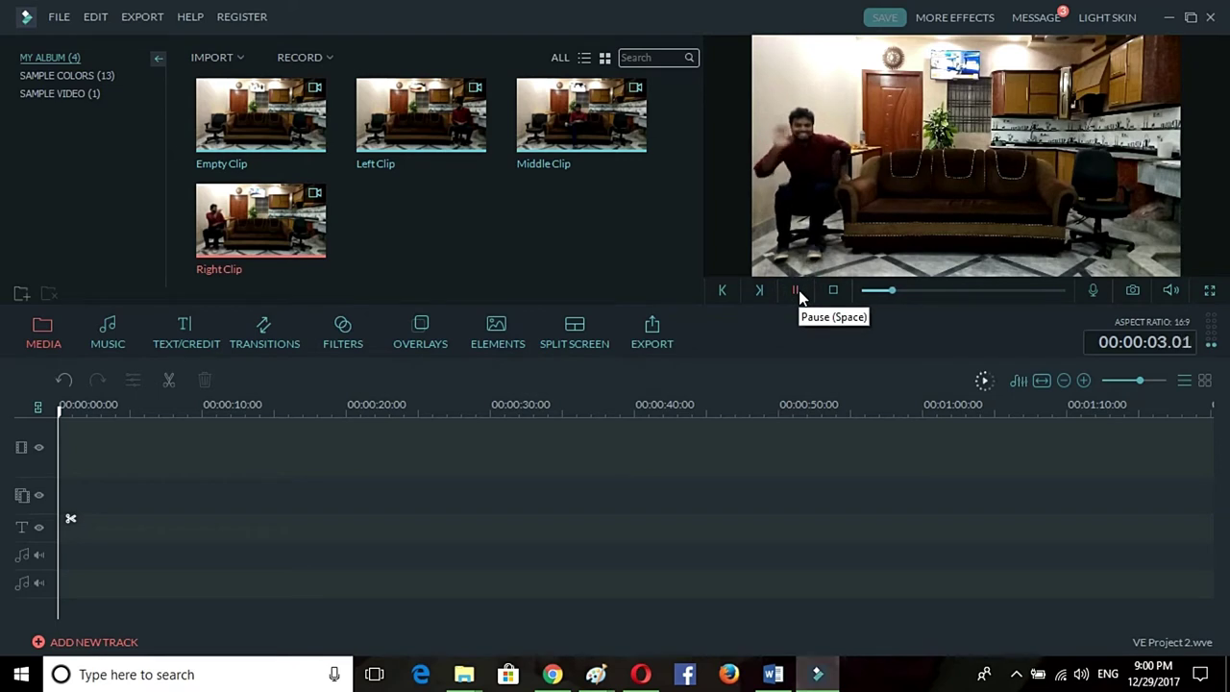
pyautogui.click(797, 291)
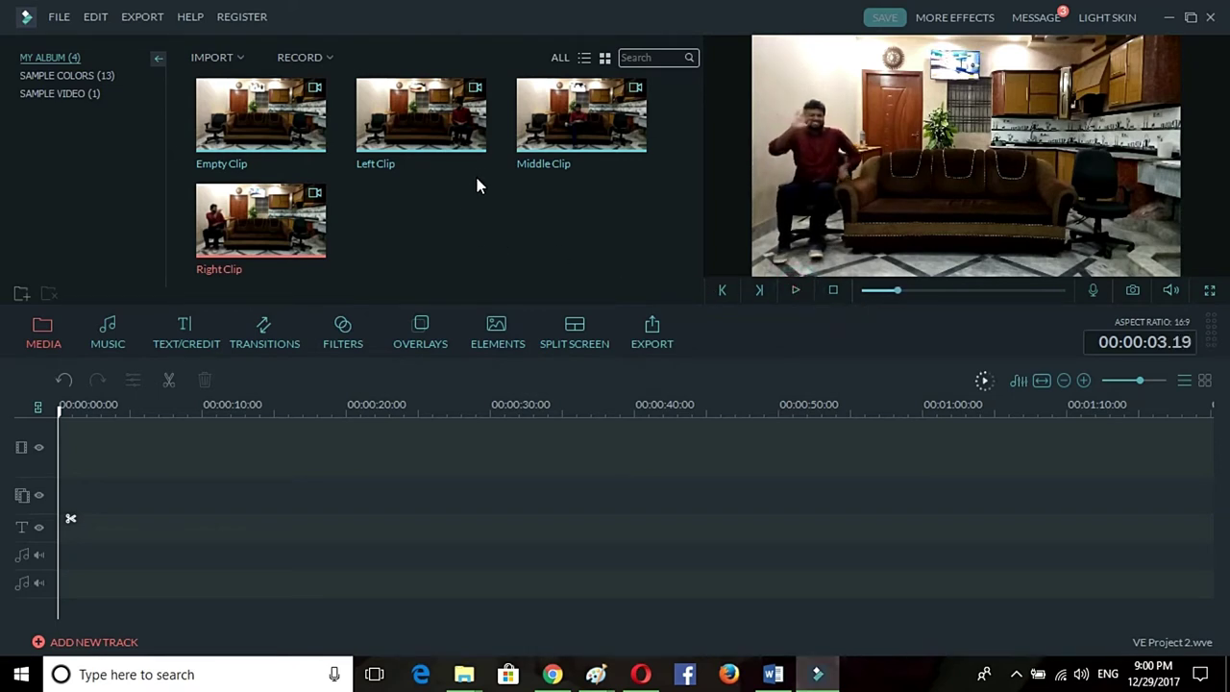
pyautogui.doubleClick(438, 120)
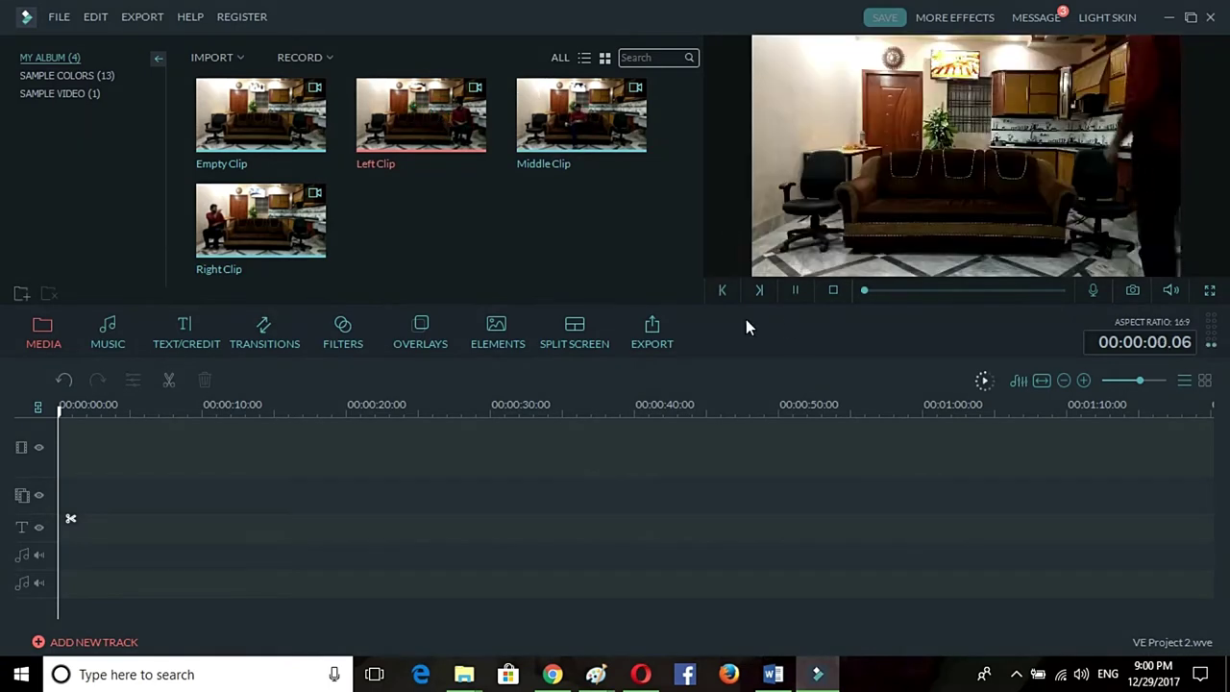
pyautogui.click(796, 291)
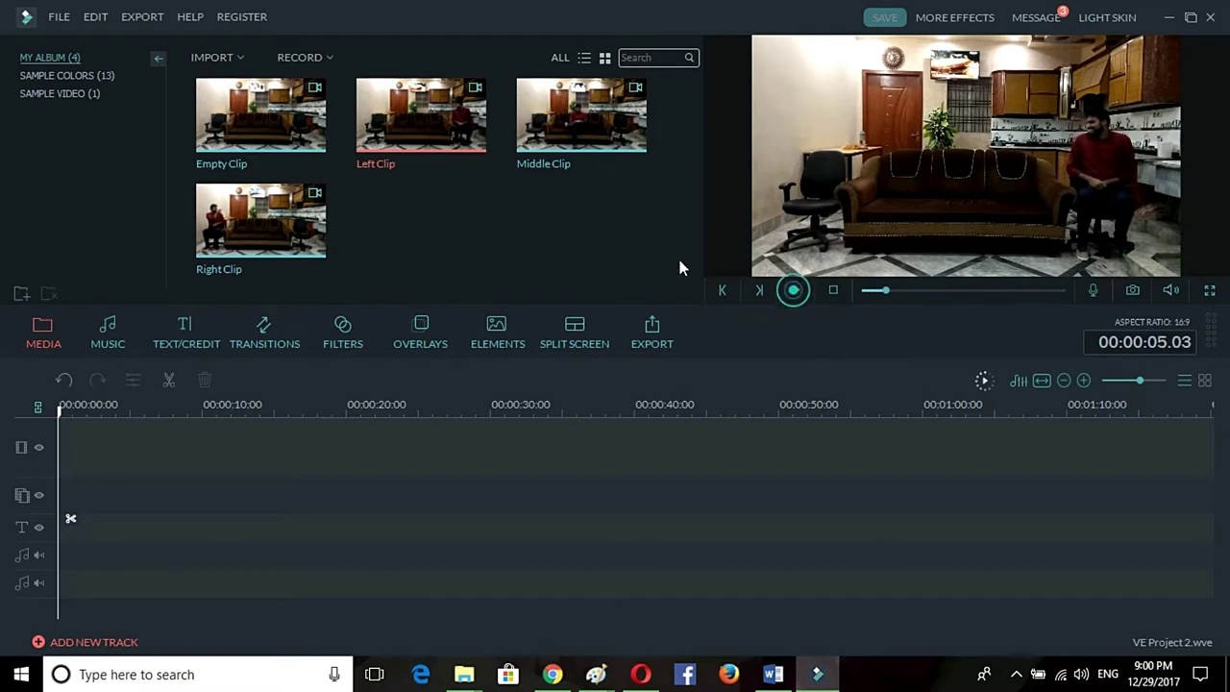
pyautogui.doubleClick(622, 135)
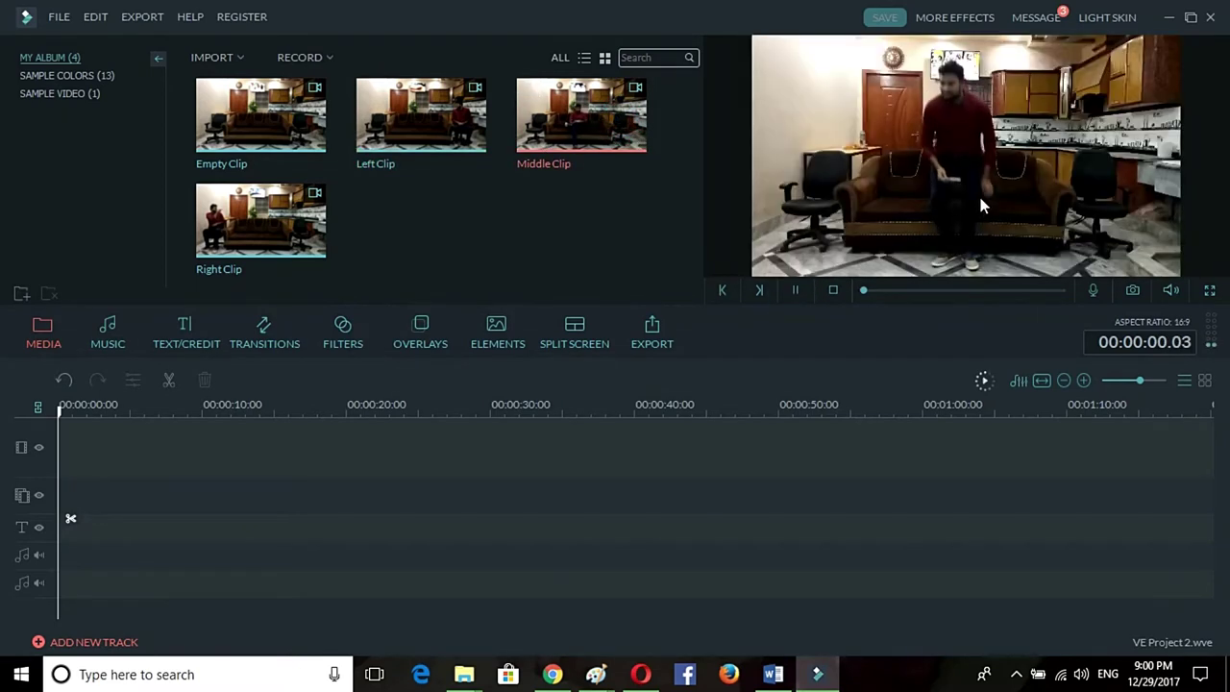
pyautogui.click(795, 291)
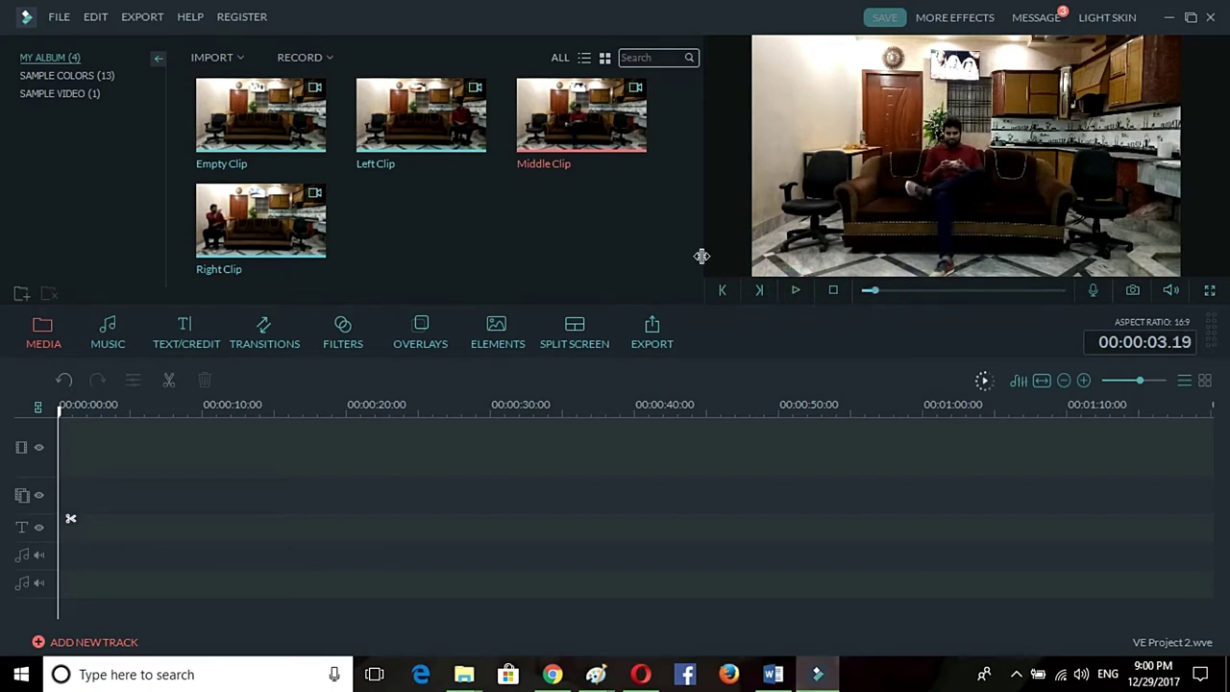
pyautogui.moveTo(611, 142)
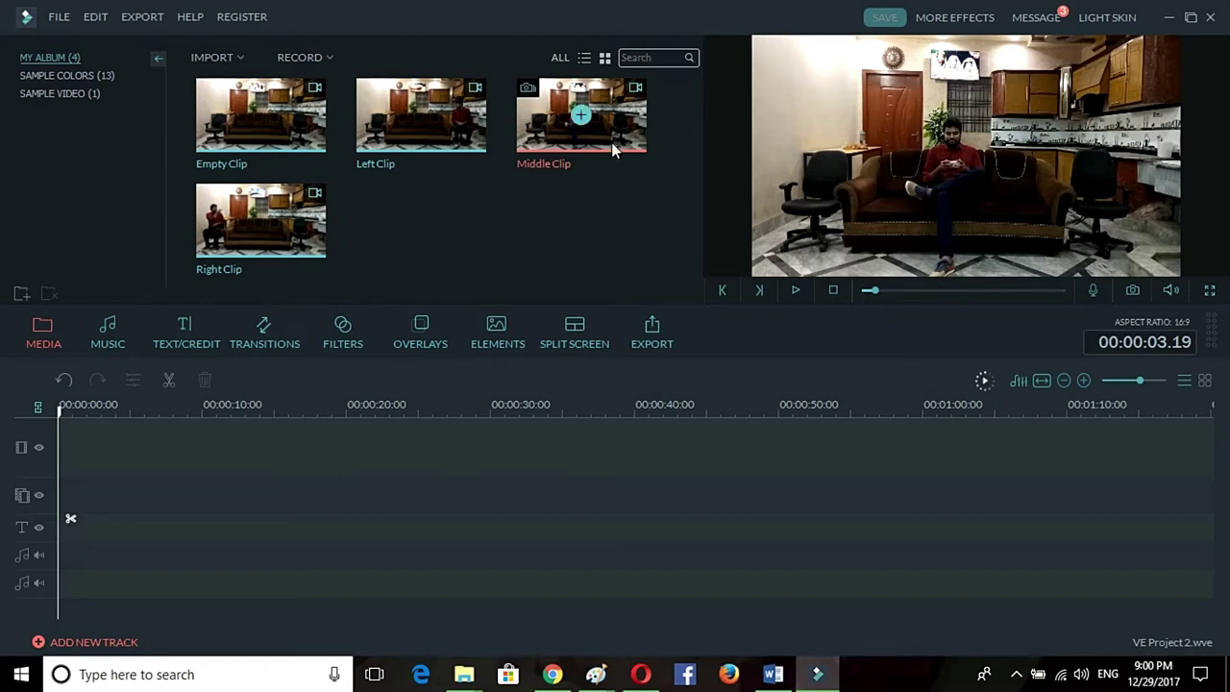
pyautogui.moveTo(623, 128); pyautogui.dragTo(541, 445)
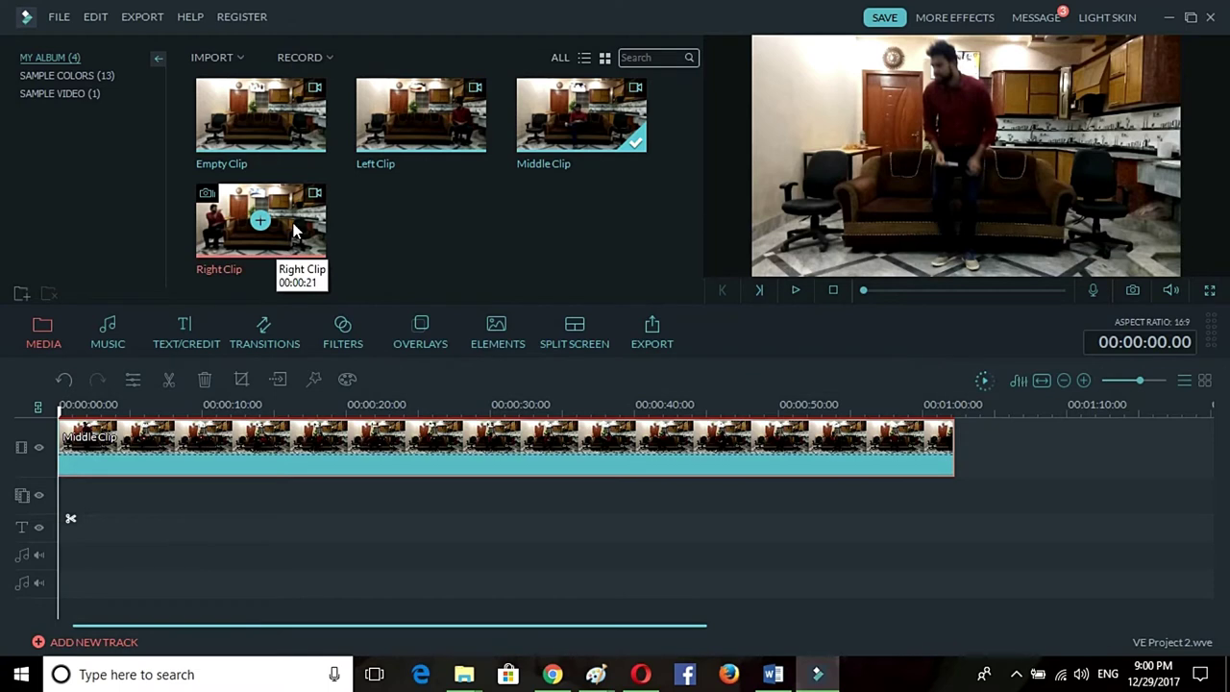
# Place Right Clip on the picture-in-picture track at about 7 seconds and open its mask settings.
pyautogui.moveTo(289, 240)
pyautogui.mouseDown()
pyautogui.moveTo(289, 500)
pyautogui.moveTo(157, 496)
pyautogui.mouseUp()
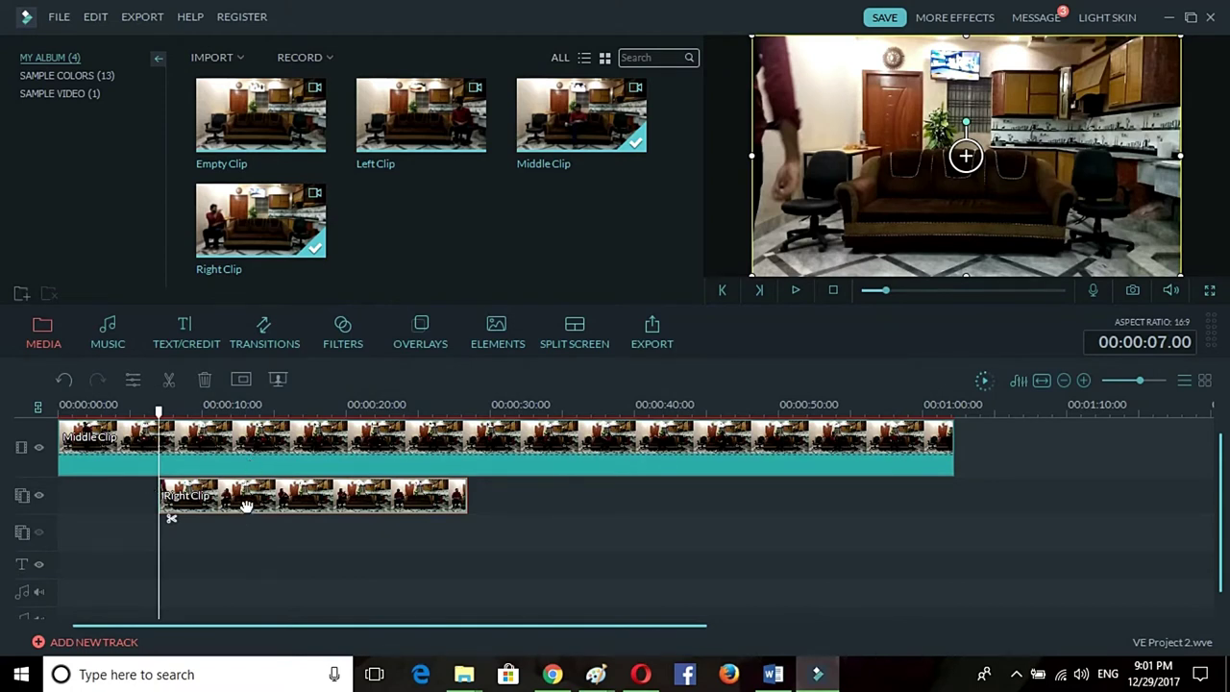
pyautogui.click(241, 382)
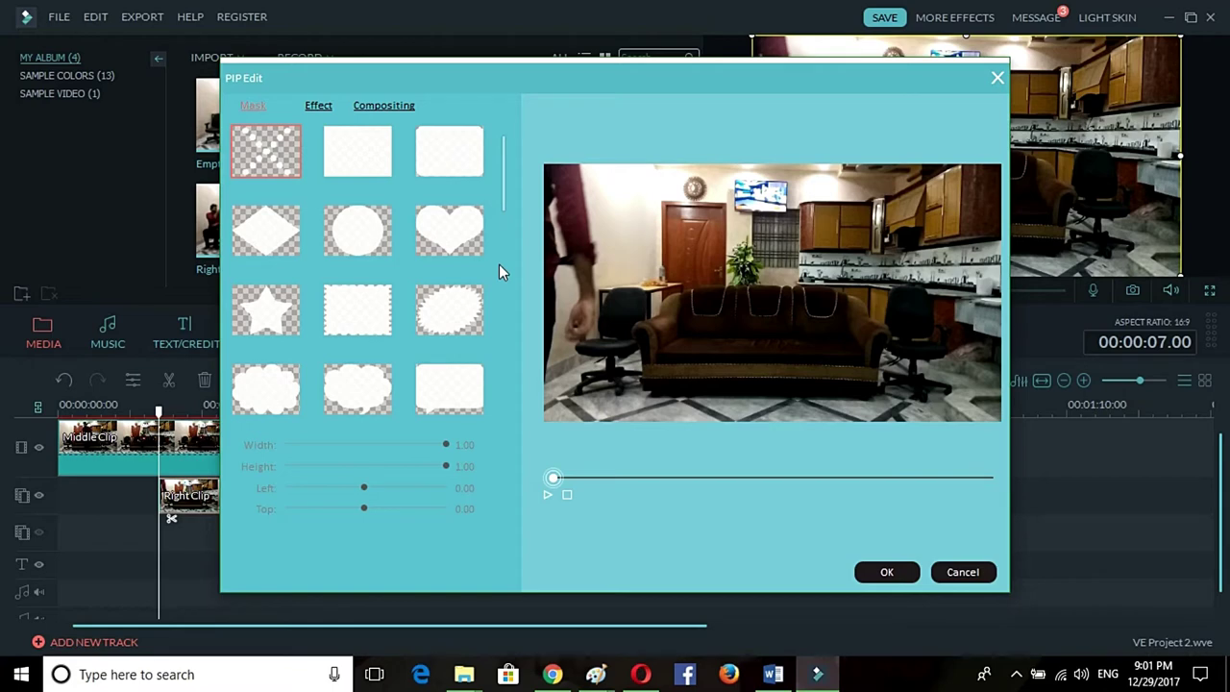
# Apply a half-frame mask to Right Clip with width 0.53 and left 0.00.
pyautogui.moveTo(505, 194); pyautogui.dragTo(500, 424)
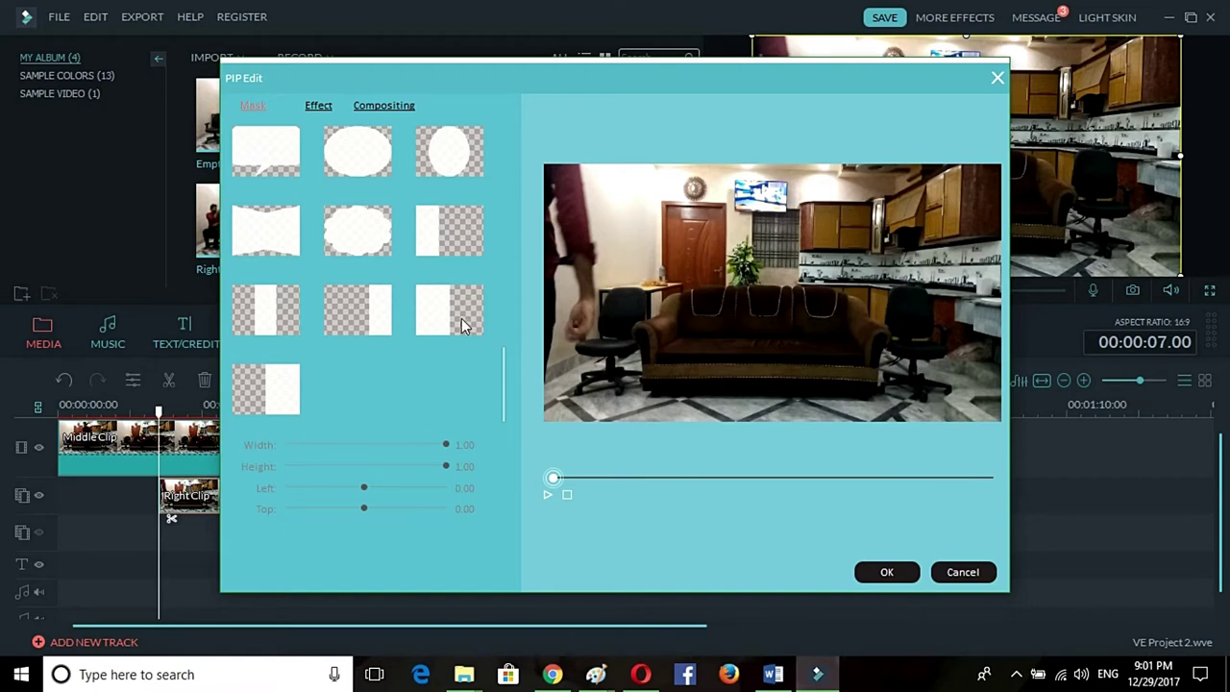
pyautogui.doubleClick(461, 318)
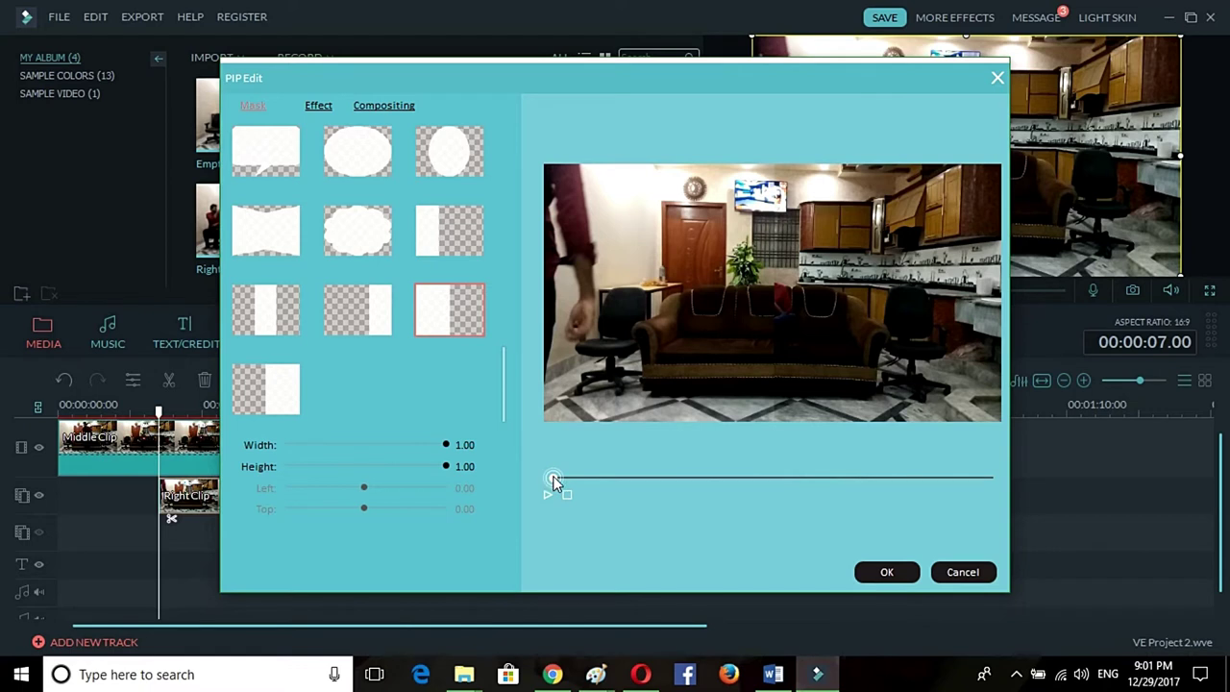
pyautogui.moveTo(565, 482)
pyautogui.mouseDown()
pyautogui.moveTo(625, 477)
pyautogui.moveTo(536, 478)
pyautogui.mouseUp()
pyautogui.moveTo(443, 443); pyautogui.dragTo(431, 444)
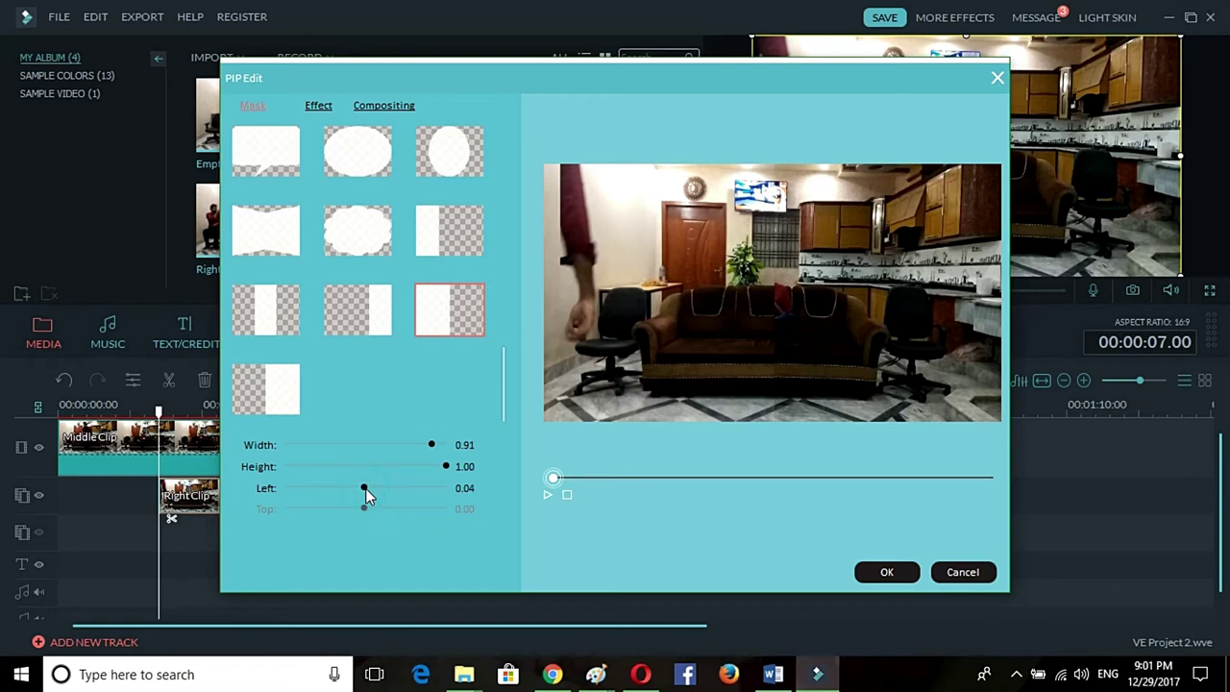
pyautogui.moveTo(366, 488); pyautogui.dragTo(285, 489)
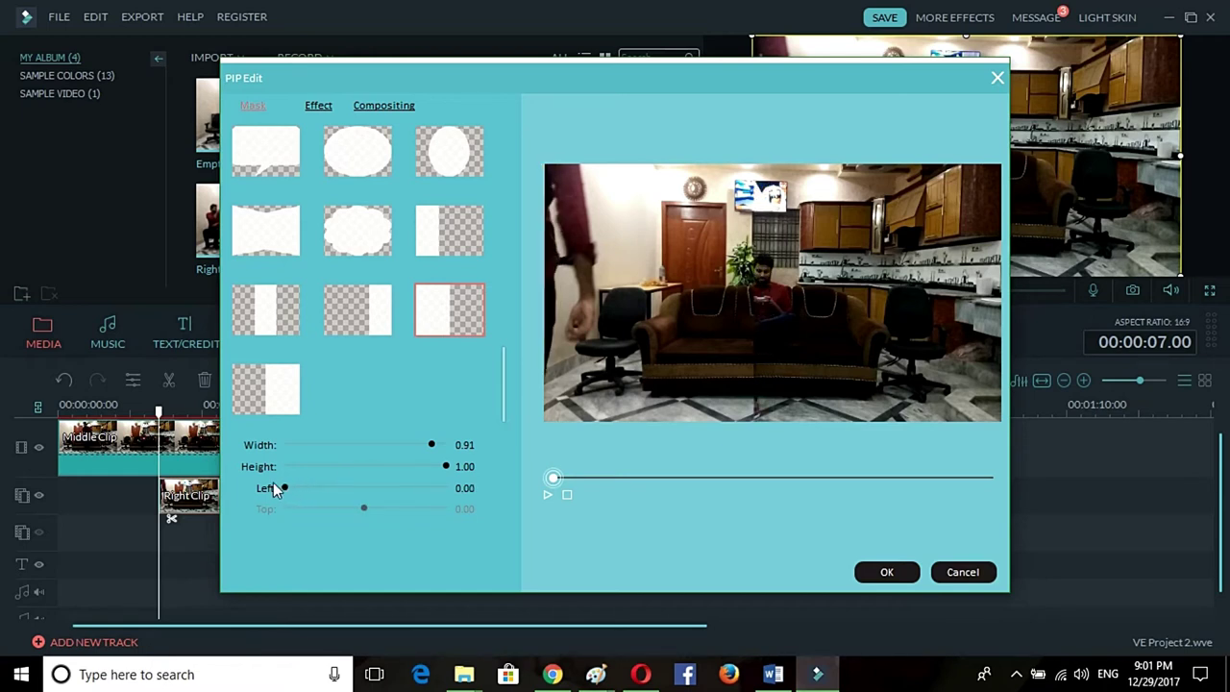
pyautogui.moveTo(424, 450); pyautogui.dragTo(370, 445)
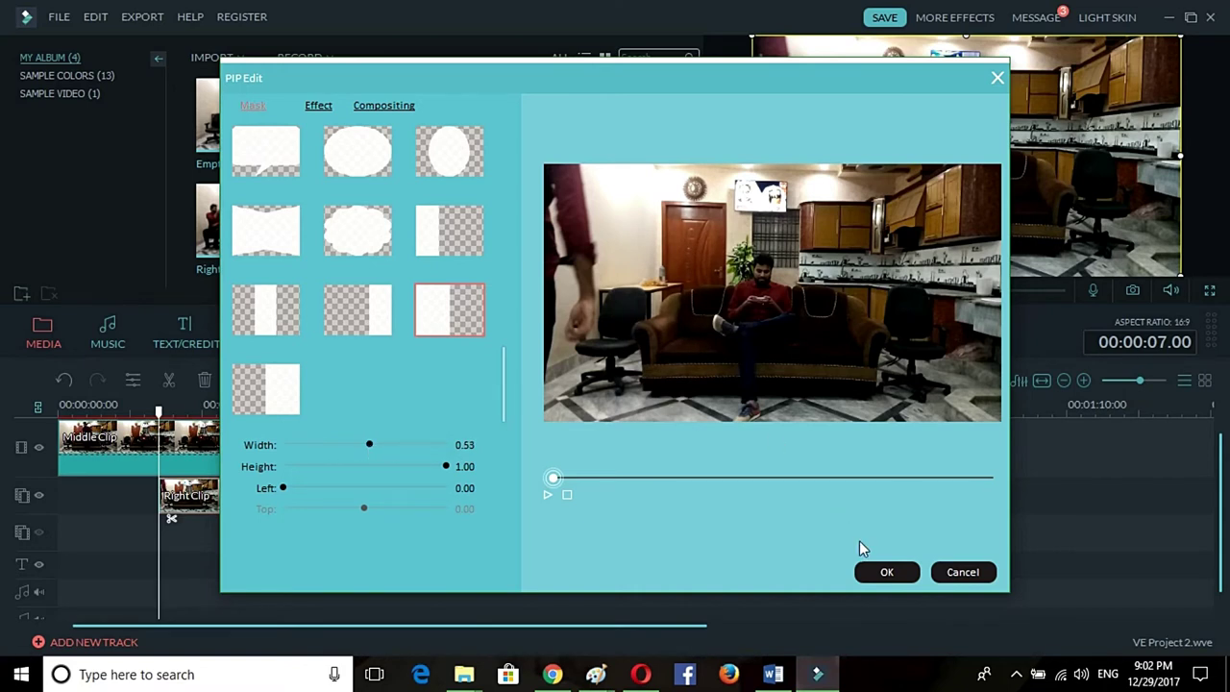
pyautogui.click(885, 574)
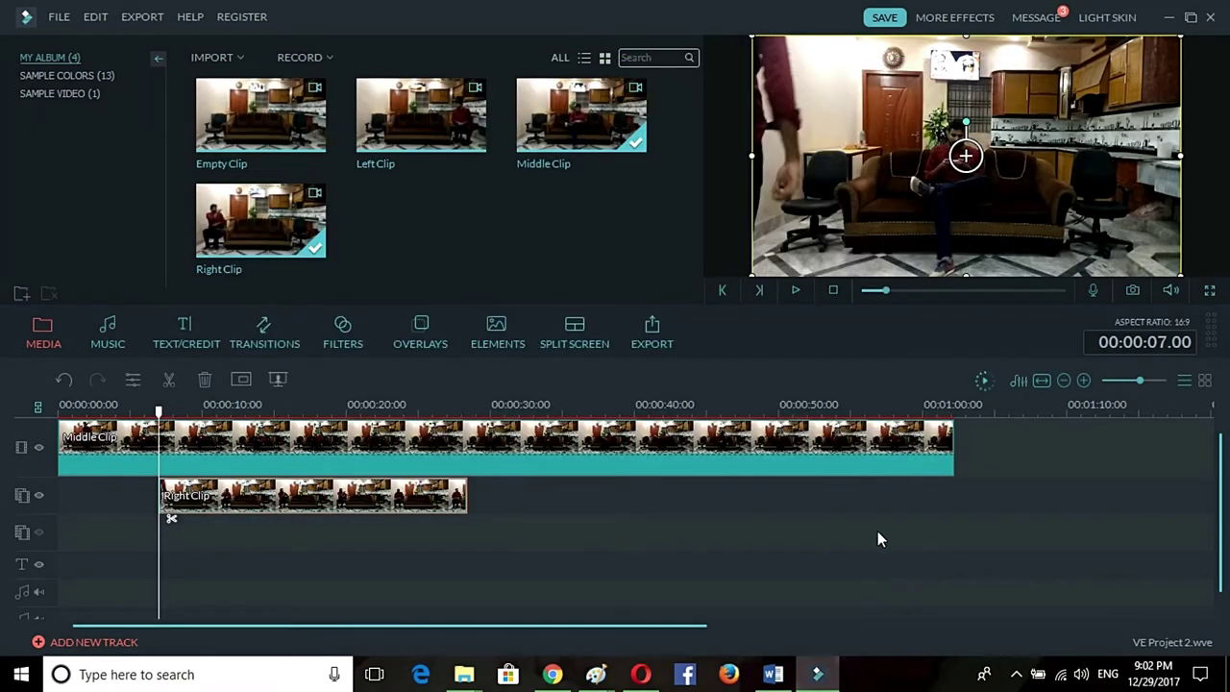
# Preview the masked composite, then put Left Clip on the third track at about 7 seconds.
pyautogui.click(796, 293)
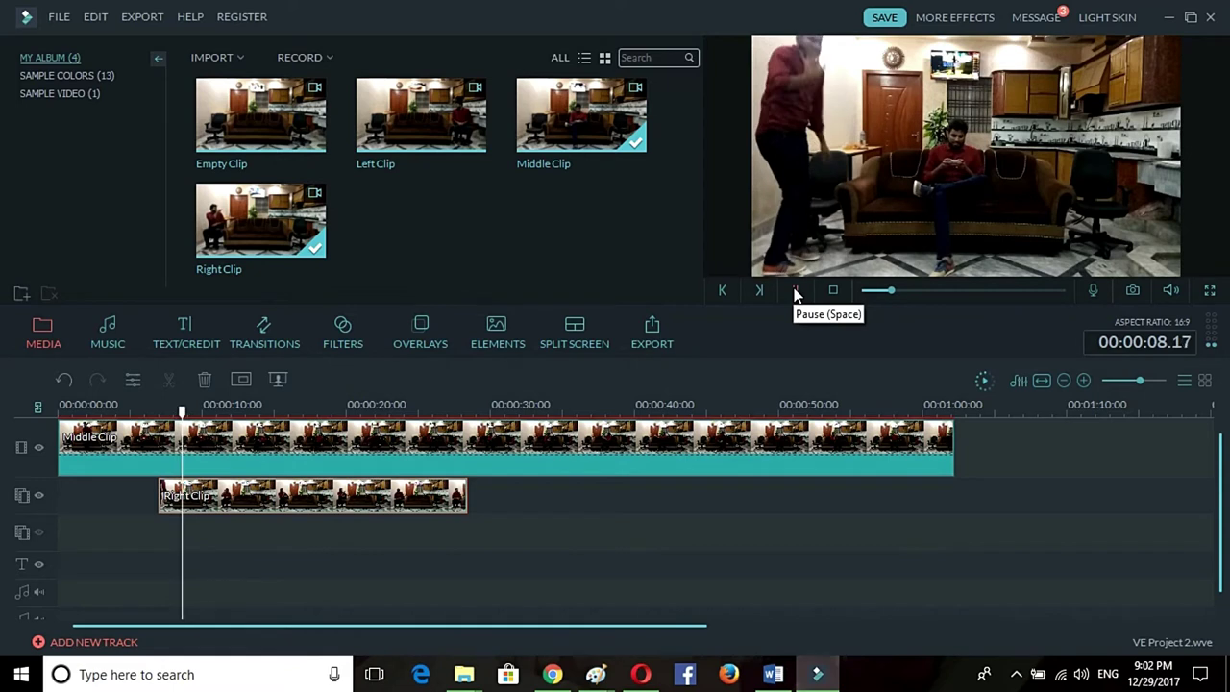
pyautogui.click(796, 292)
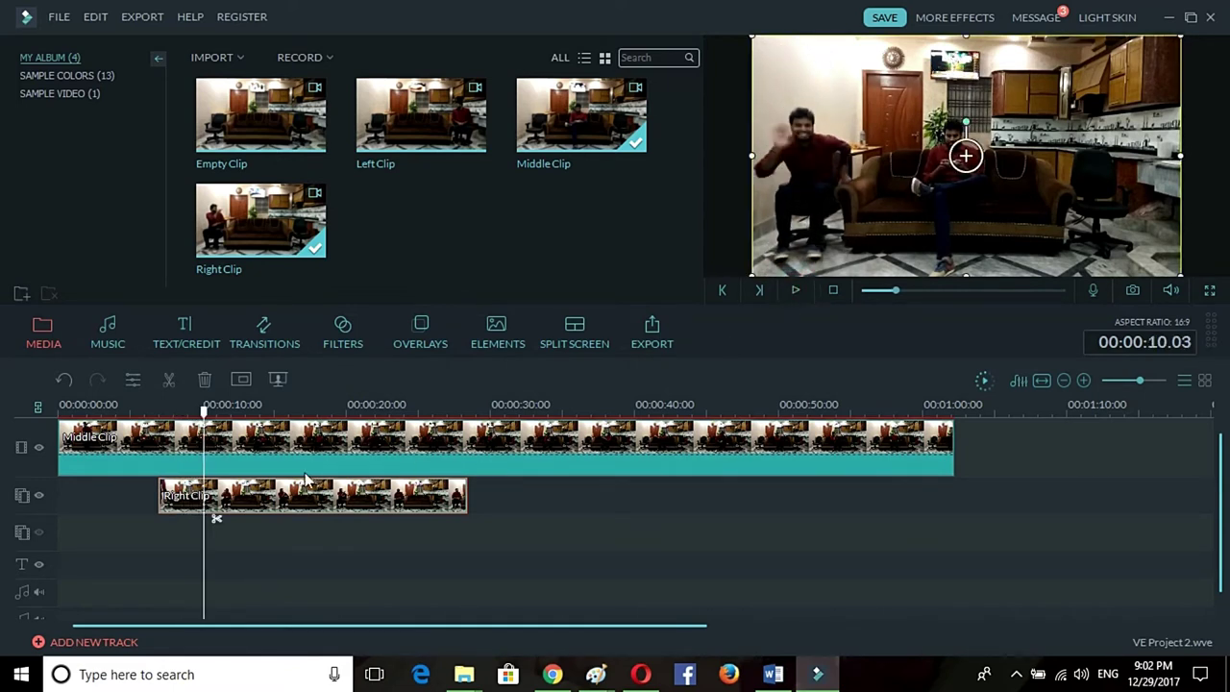
pyautogui.moveTo(543, 134)
pyautogui.moveTo(429, 132)
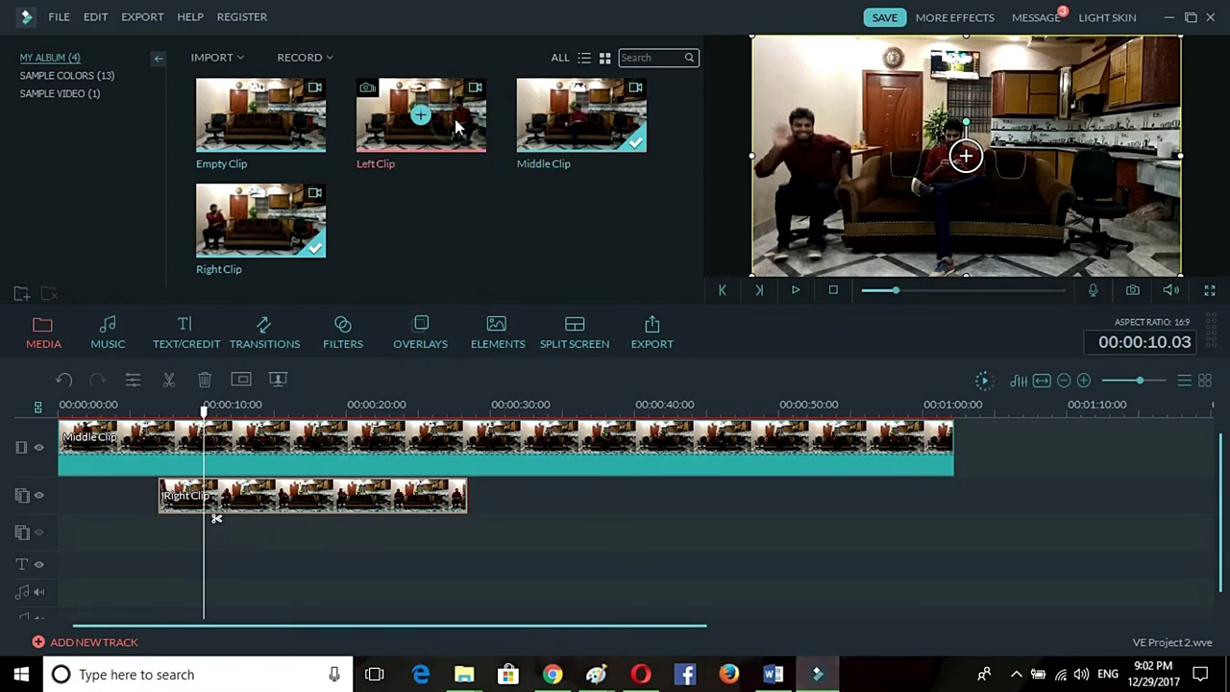
pyautogui.moveTo(458, 274)
pyautogui.mouseDown()
pyautogui.moveTo(219, 534)
pyautogui.moveTo(165, 536)
pyautogui.mouseUp()
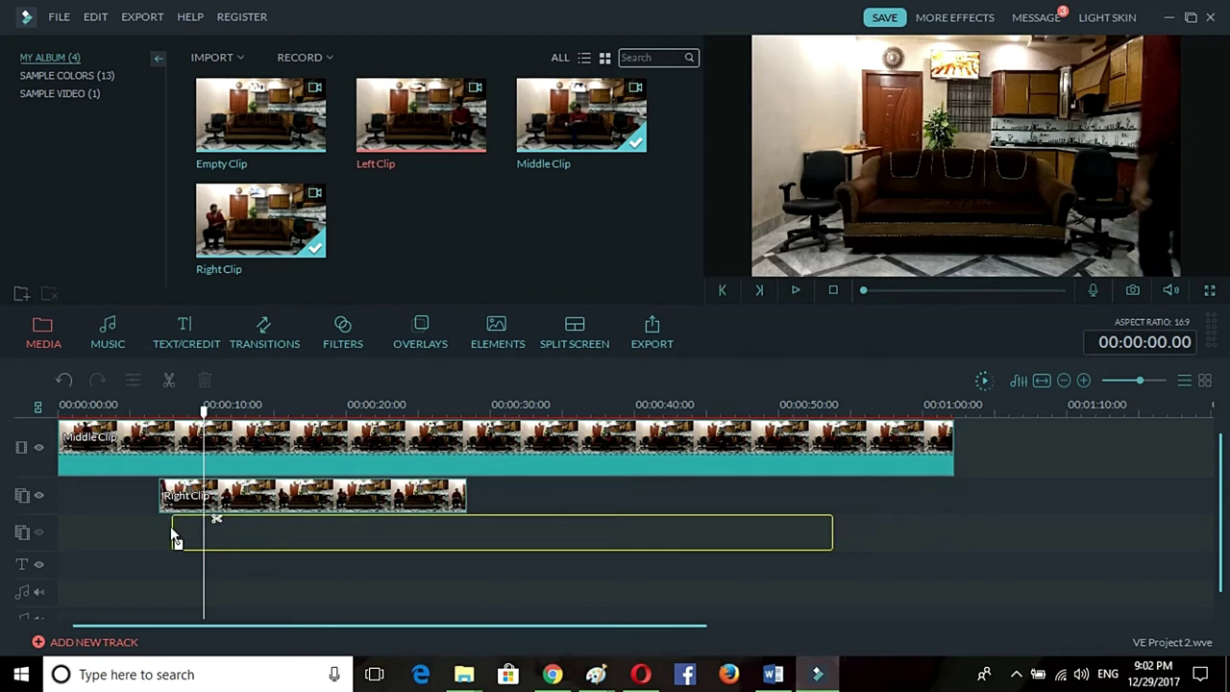
pyautogui.moveTo(164, 536); pyautogui.dragTo(161, 535)
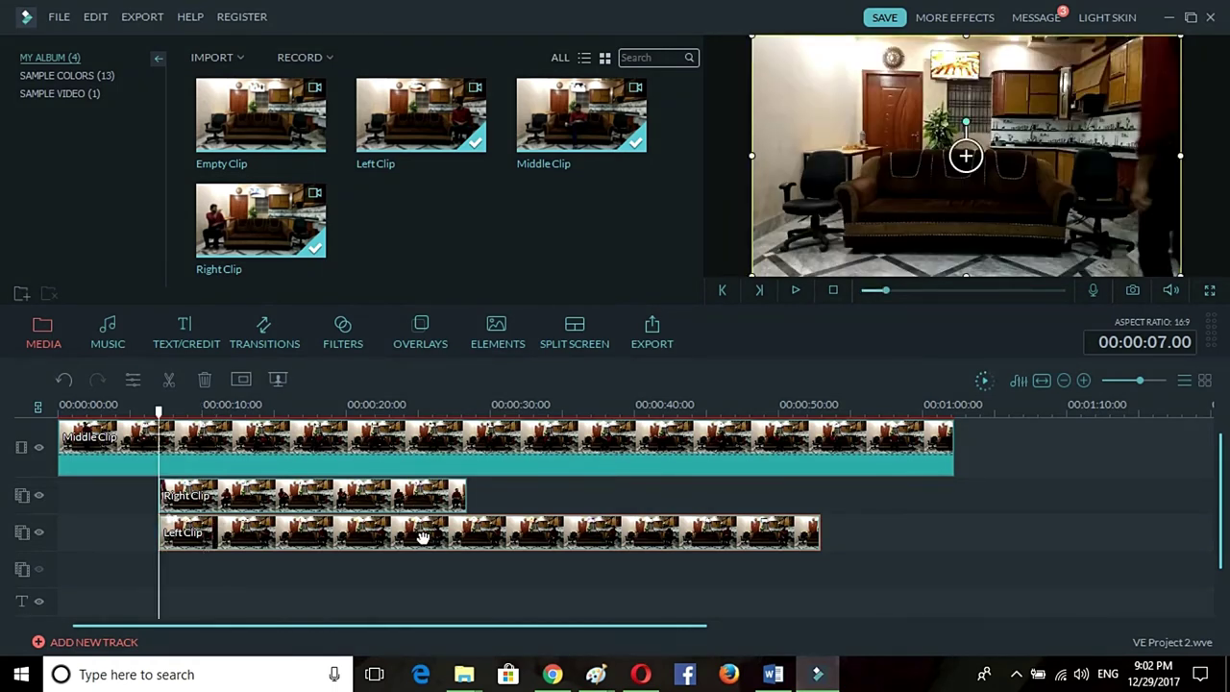
# Give Left Clip the last half-frame mask with width 0.67 and left 0.33.
pyautogui.click(242, 382)
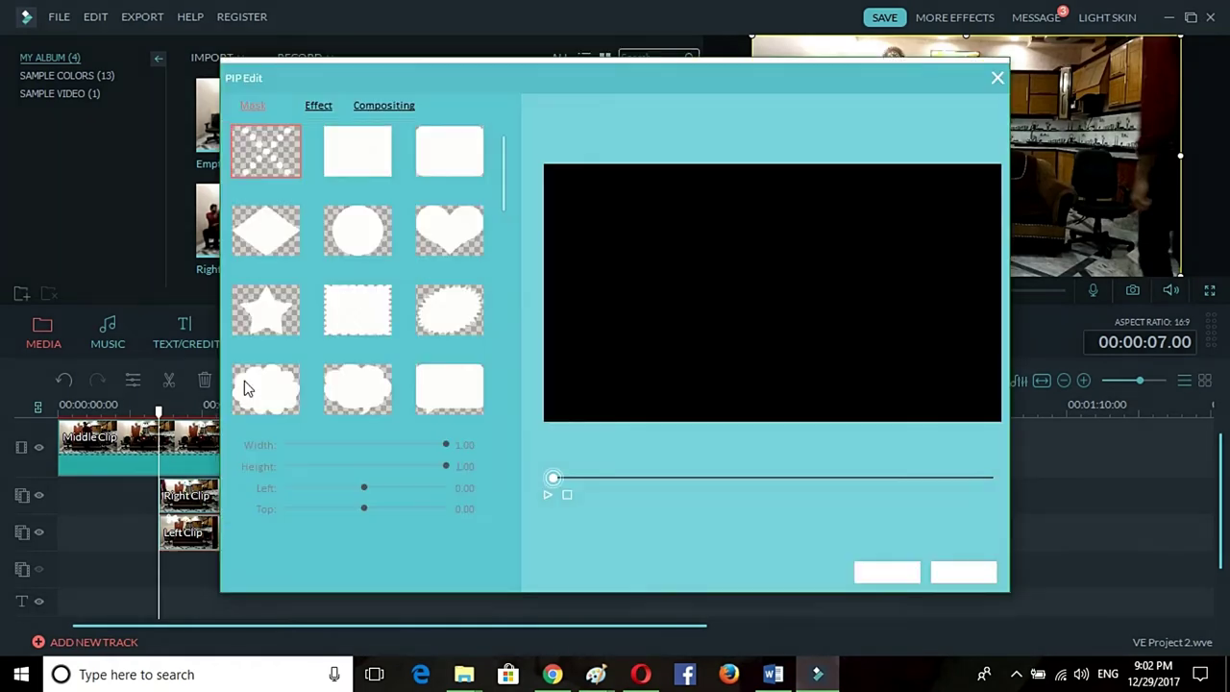
pyautogui.scroll(-3, 483, 266)
pyautogui.scroll(-3, 482, 278)
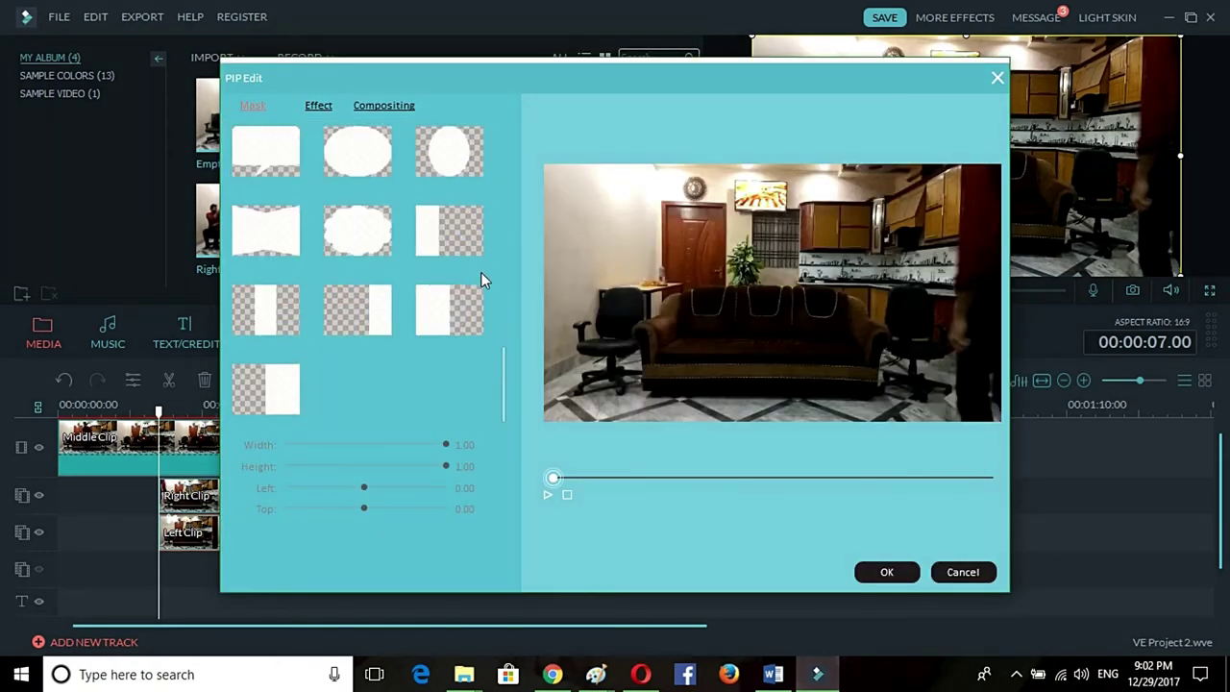
pyautogui.doubleClick(252, 396)
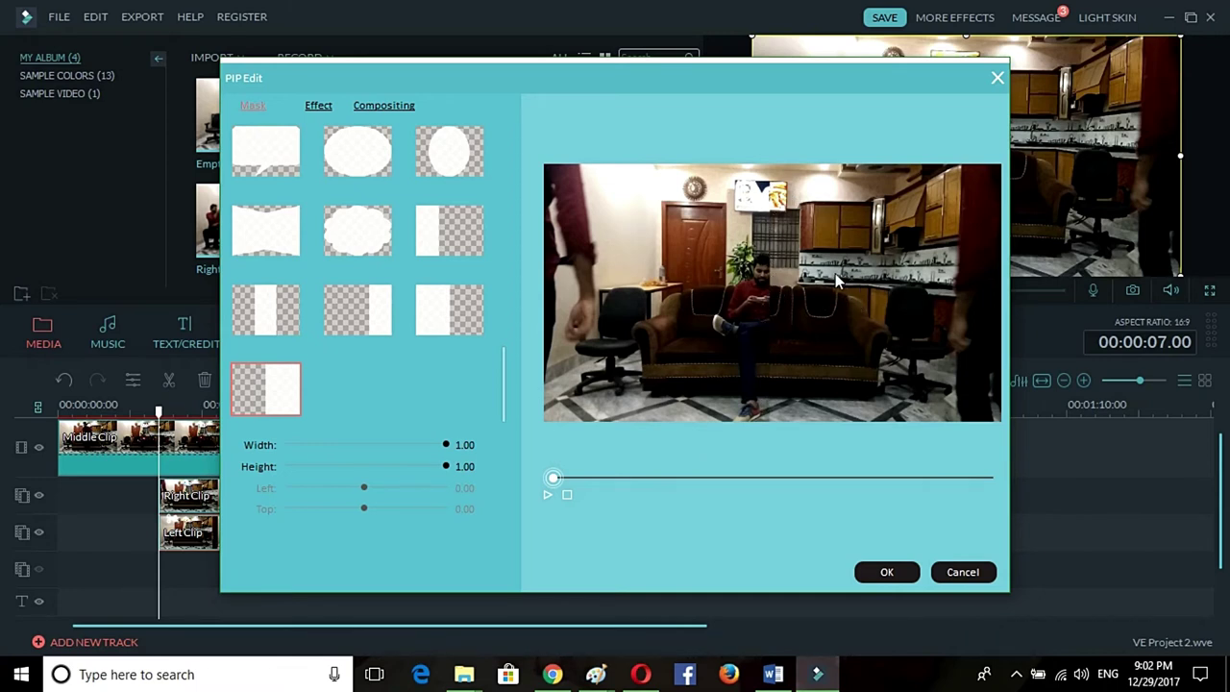
pyautogui.moveTo(445, 445); pyautogui.dragTo(437, 445)
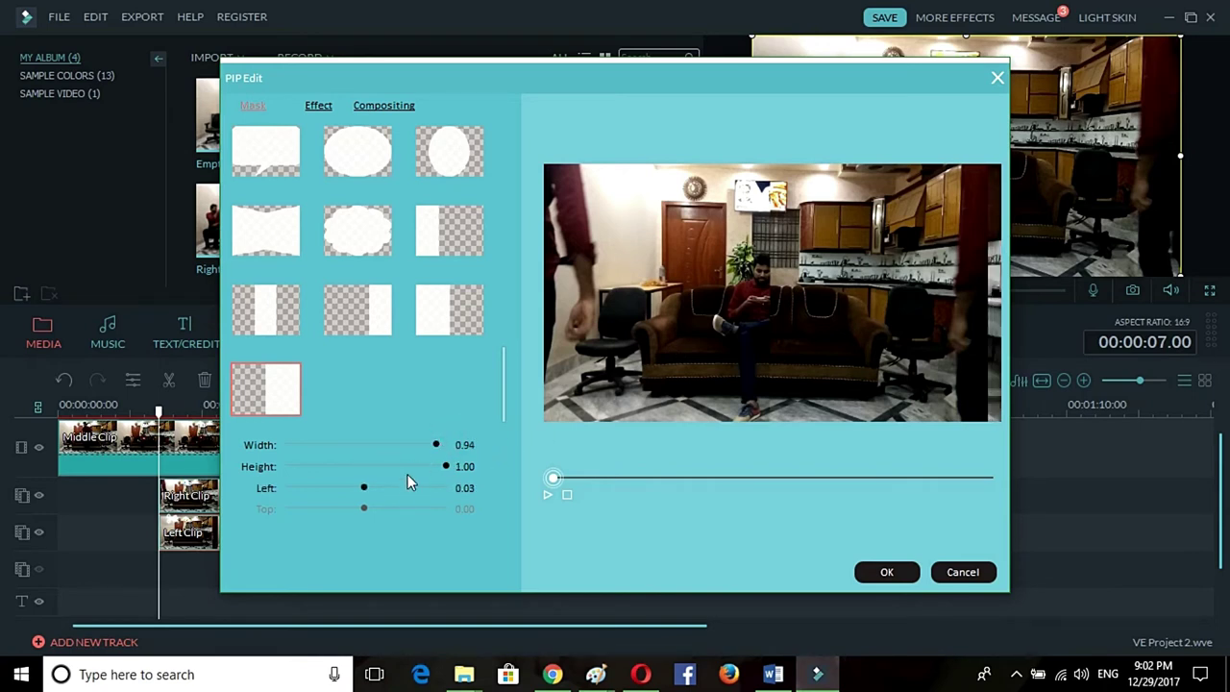
pyautogui.moveTo(366, 487); pyautogui.dragTo(468, 491)
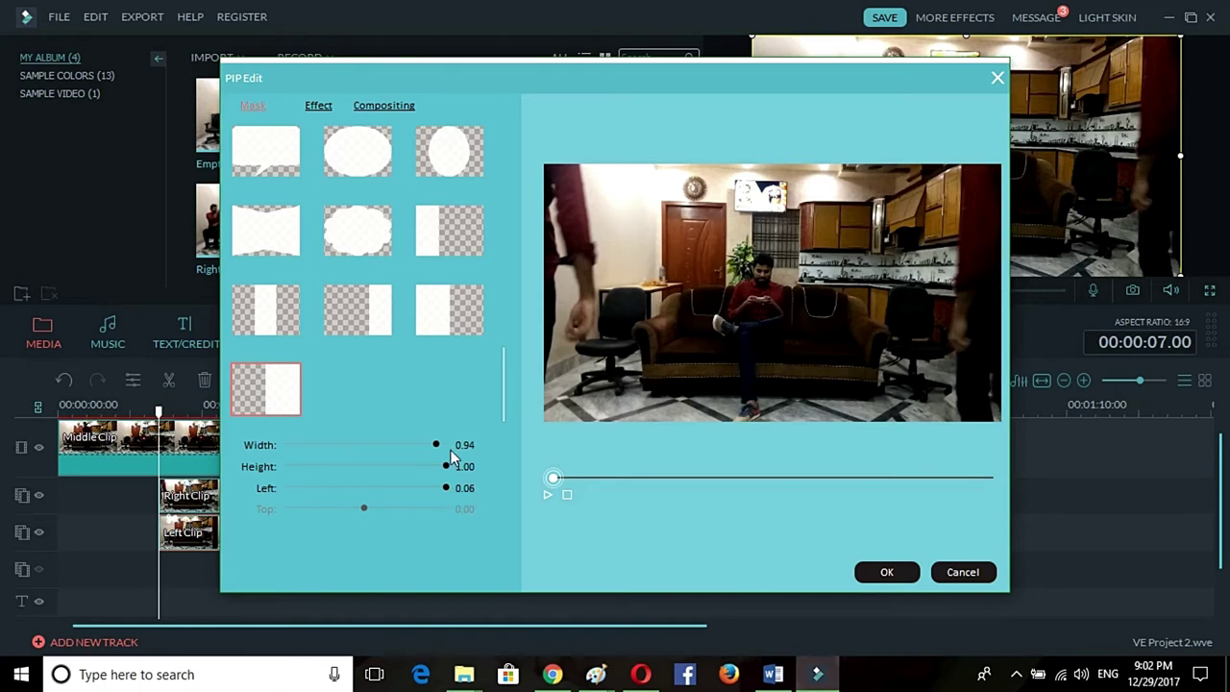
pyautogui.moveTo(443, 445); pyautogui.dragTo(393, 447)
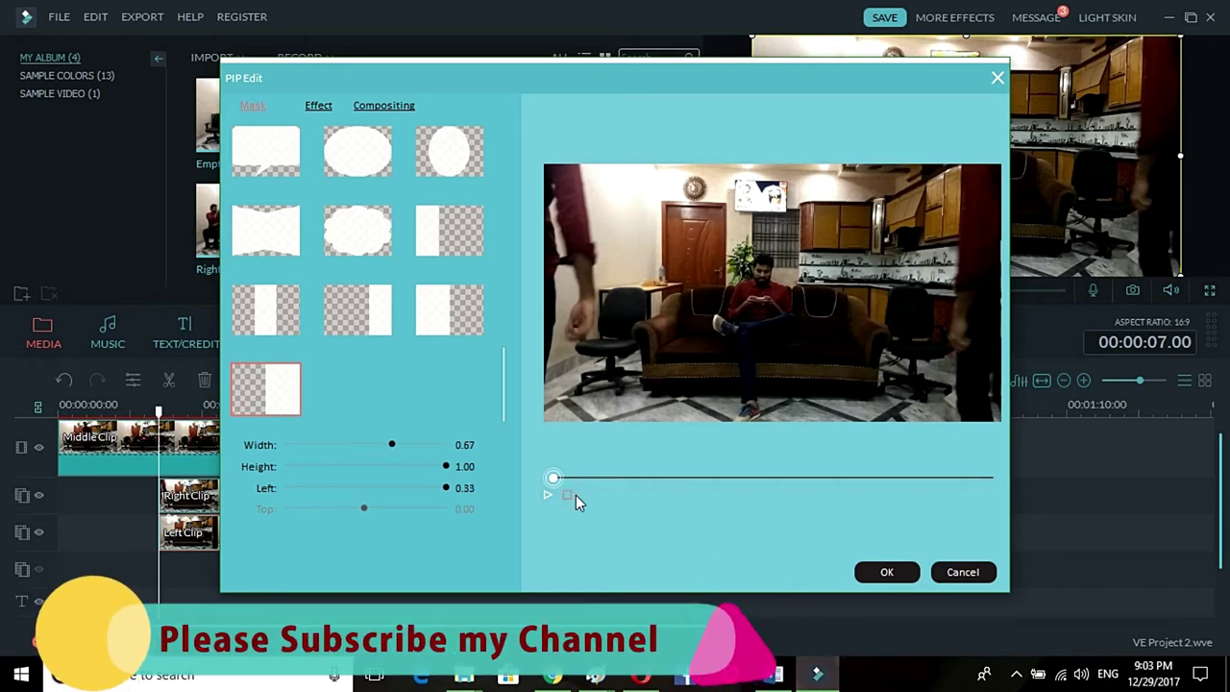
pyautogui.click(893, 577)
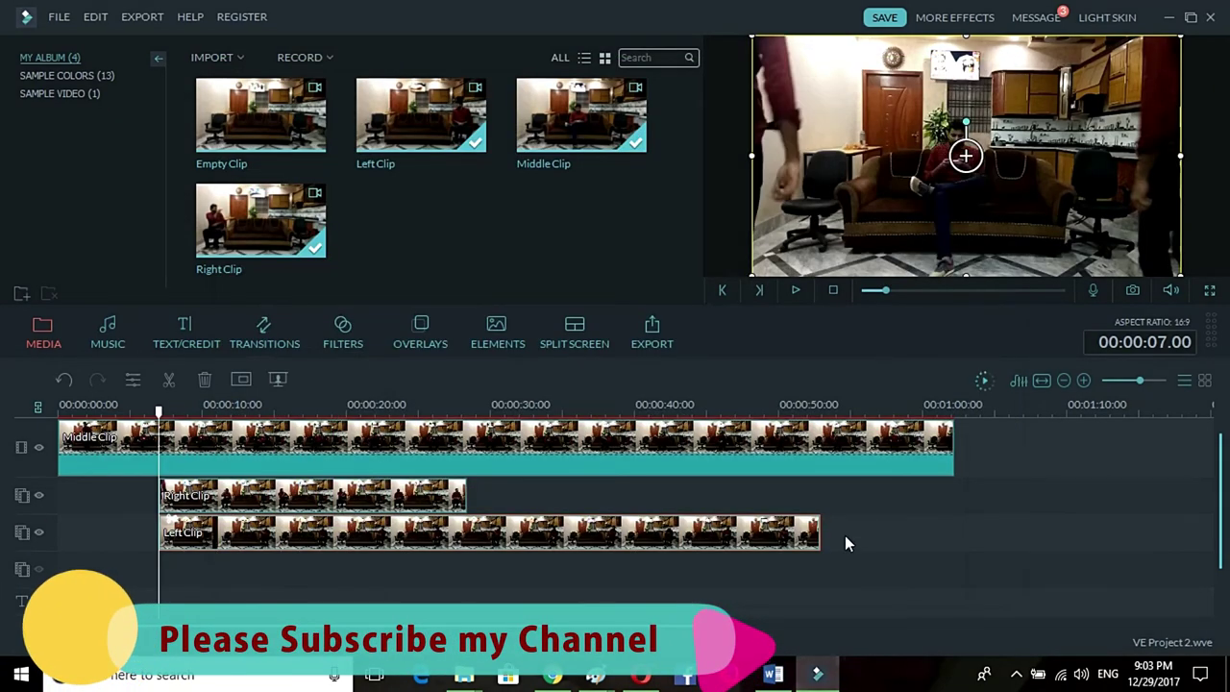
pyautogui.click(798, 291)
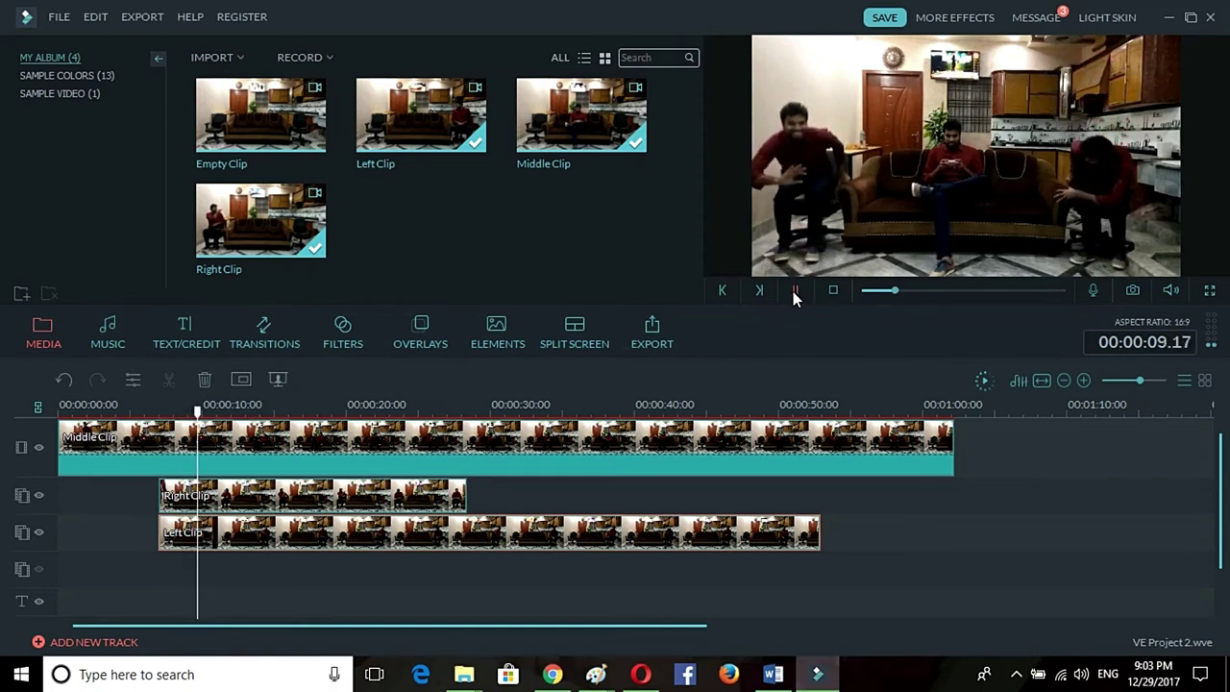
pyautogui.click(795, 290)
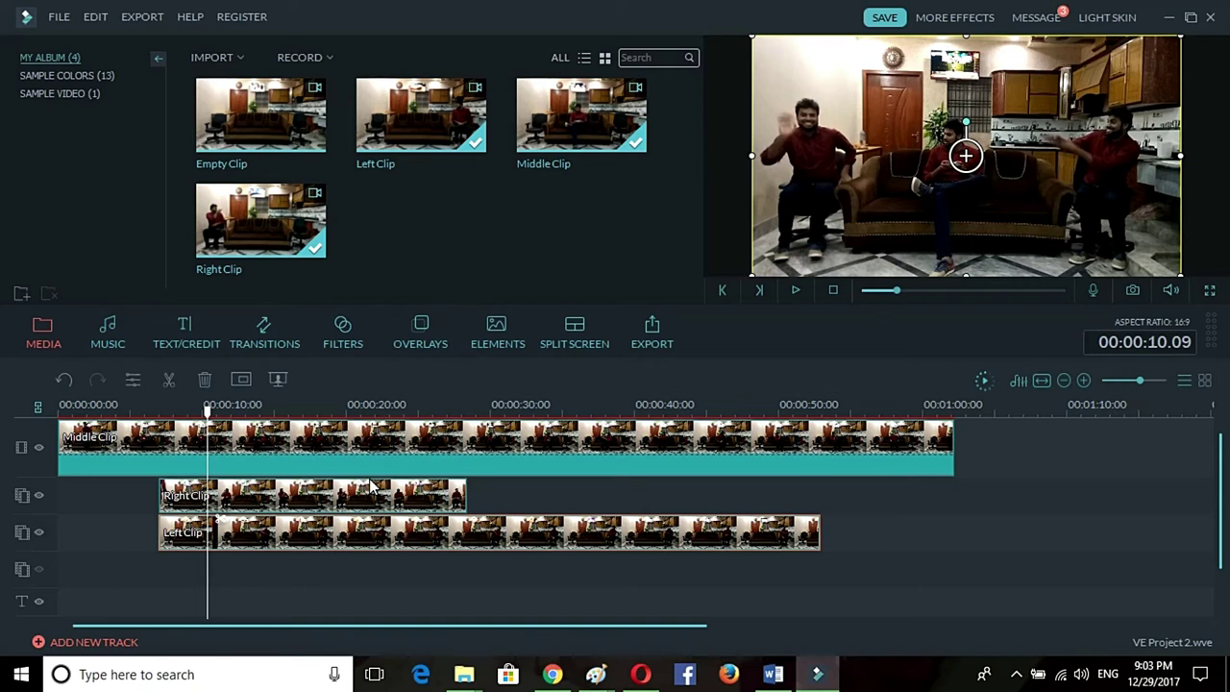
pyautogui.click(921, 452)
pyautogui.click(1004, 289)
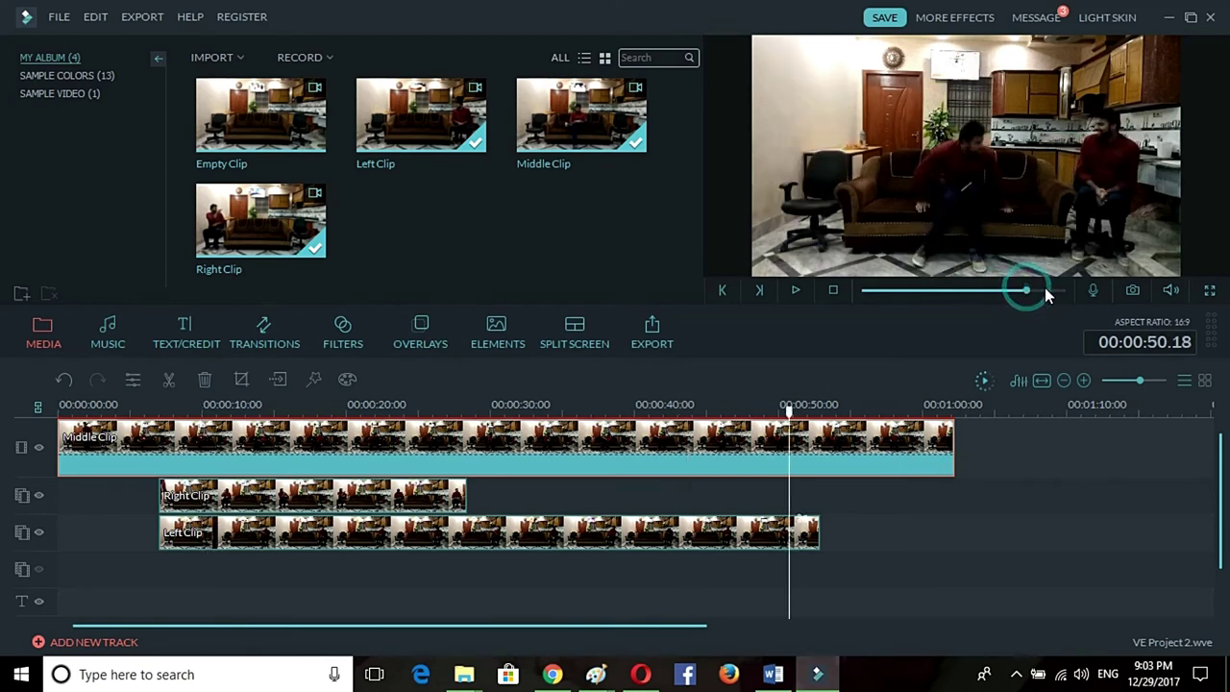
pyautogui.click(1045, 291)
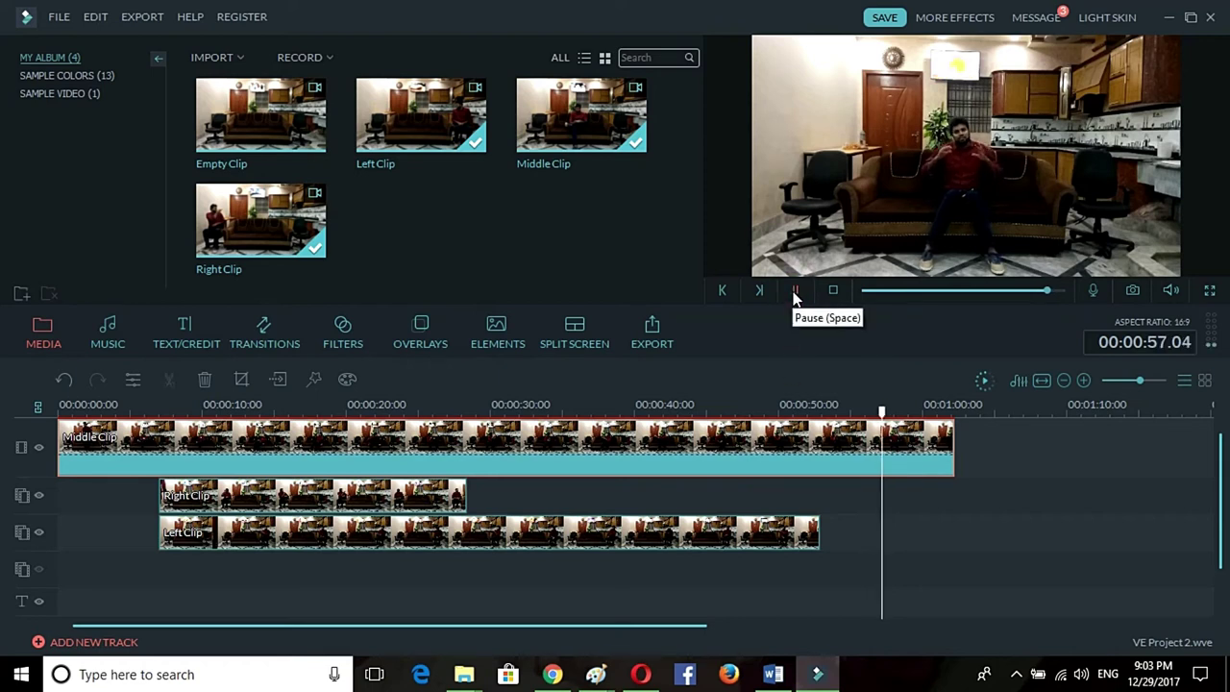
pyautogui.click(794, 296)
pyautogui.click(793, 293)
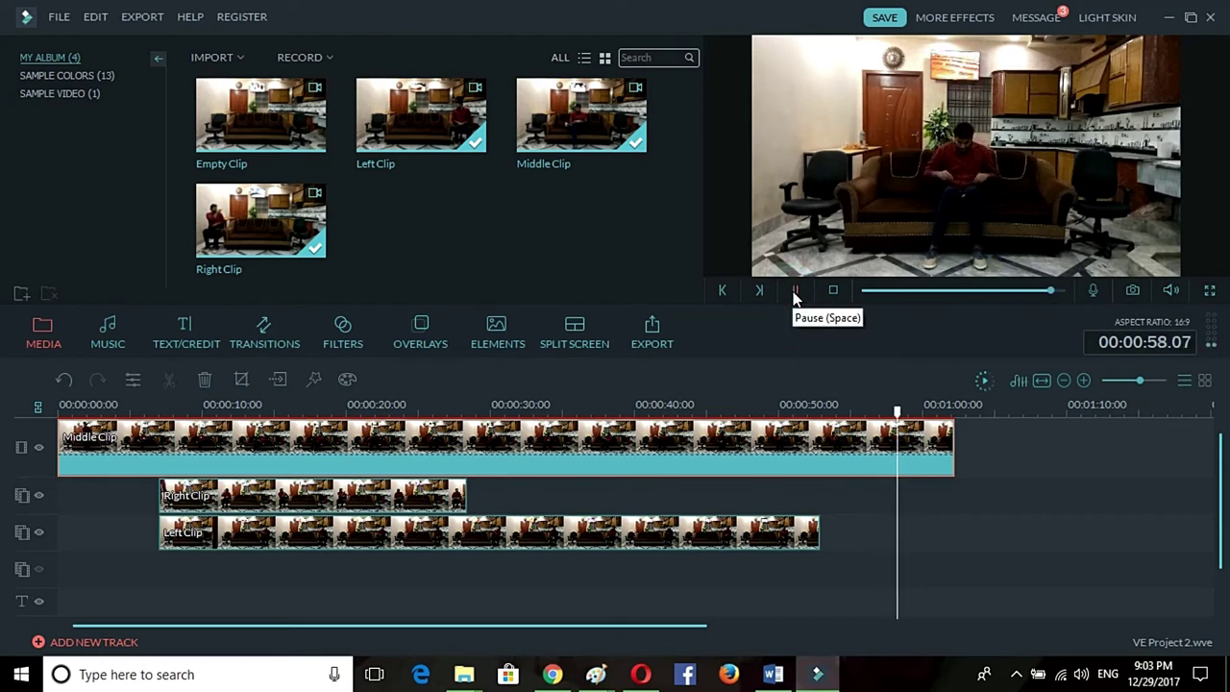
# Split Middle Clip at 00:00:58.22, delete its short tail, and append Empty Clip after it.
pyautogui.rightClick(939, 460)
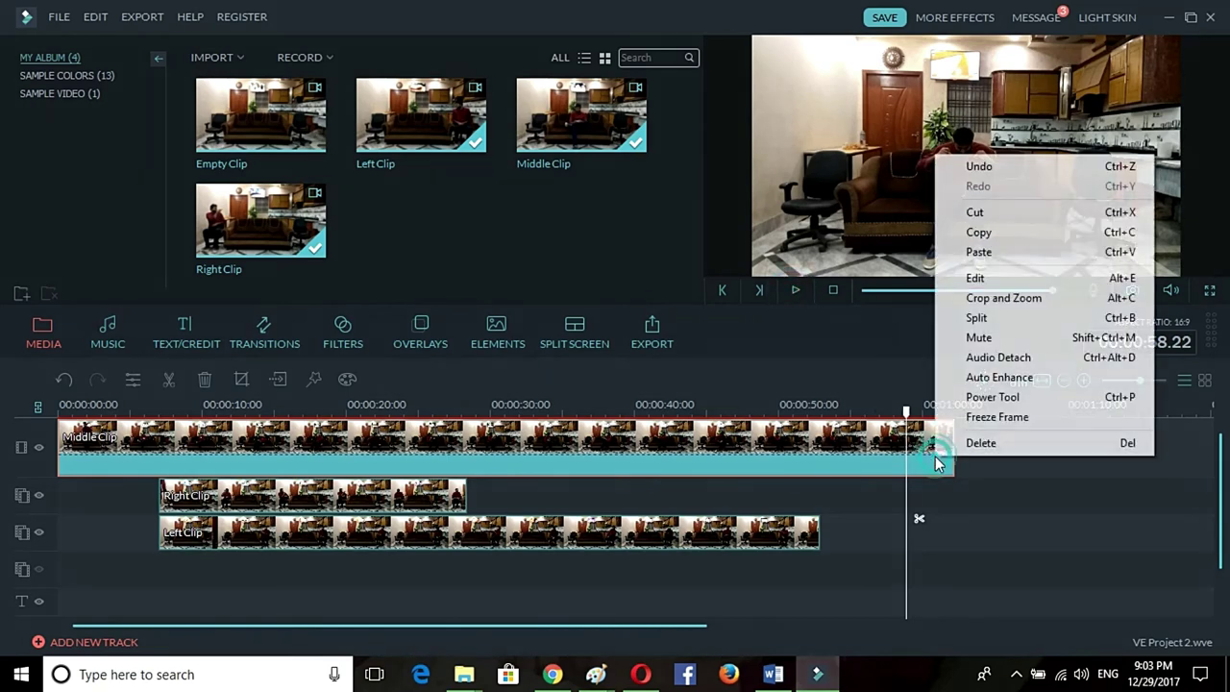
pyautogui.click(979, 319)
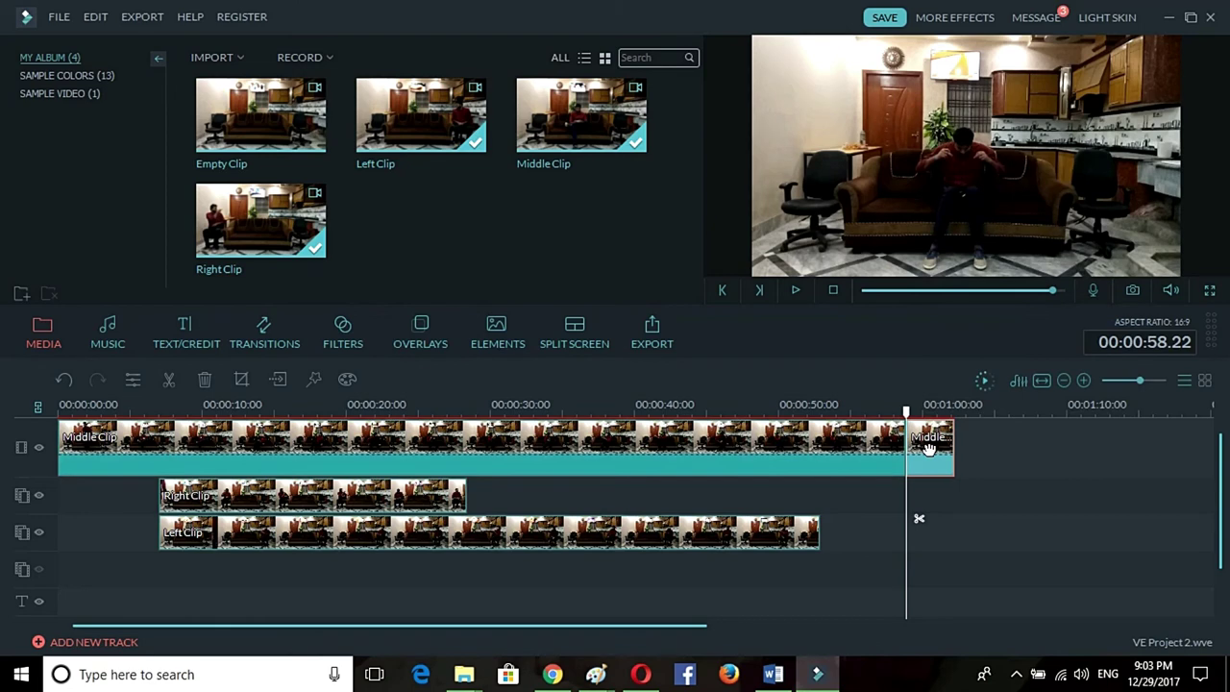
pyautogui.rightClick(927, 451)
pyautogui.click(969, 432)
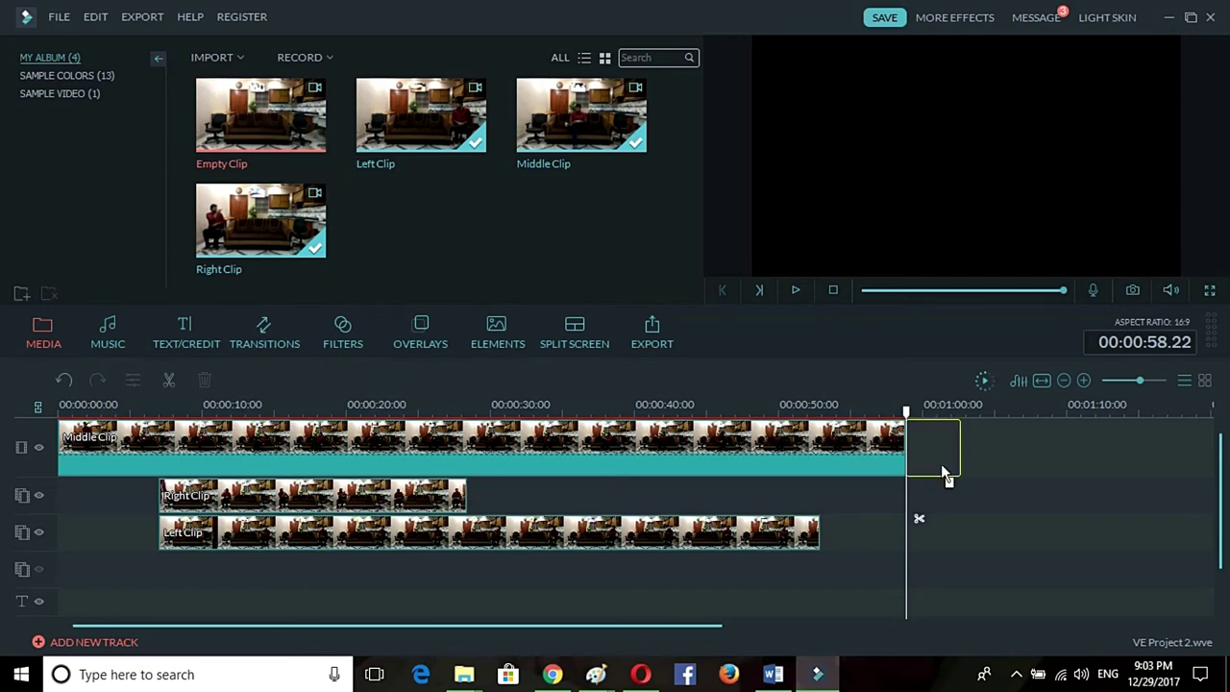
pyautogui.moveTo(942, 469); pyautogui.dragTo(943, 468)
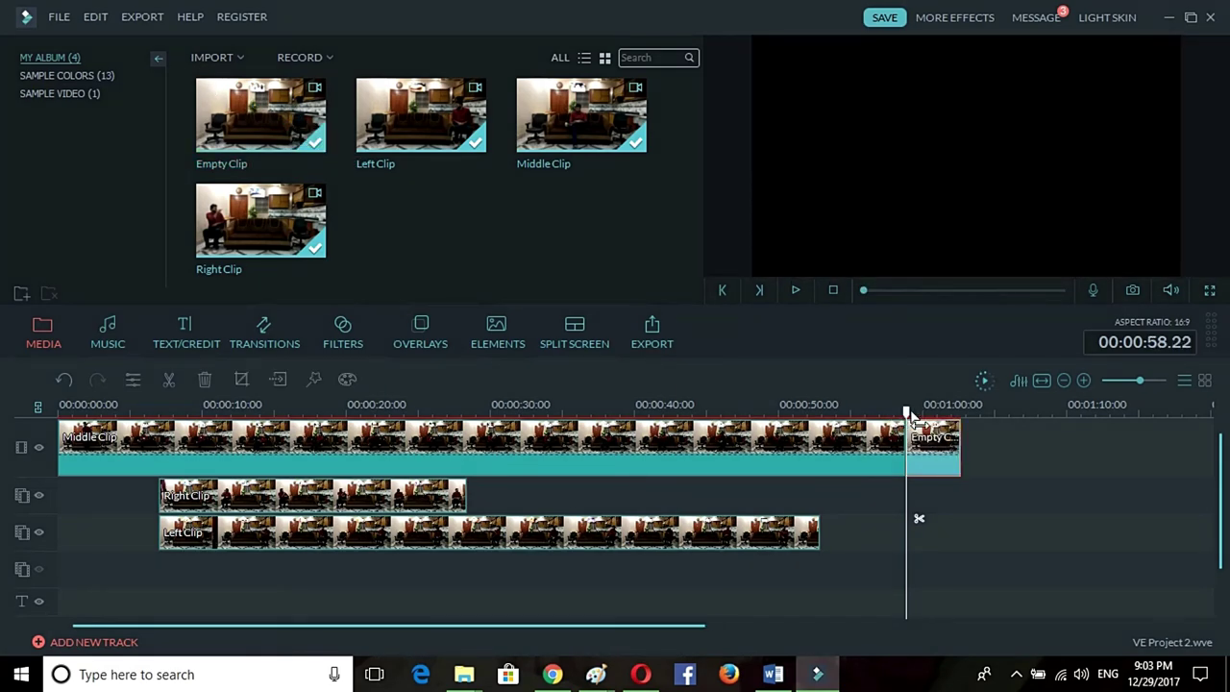